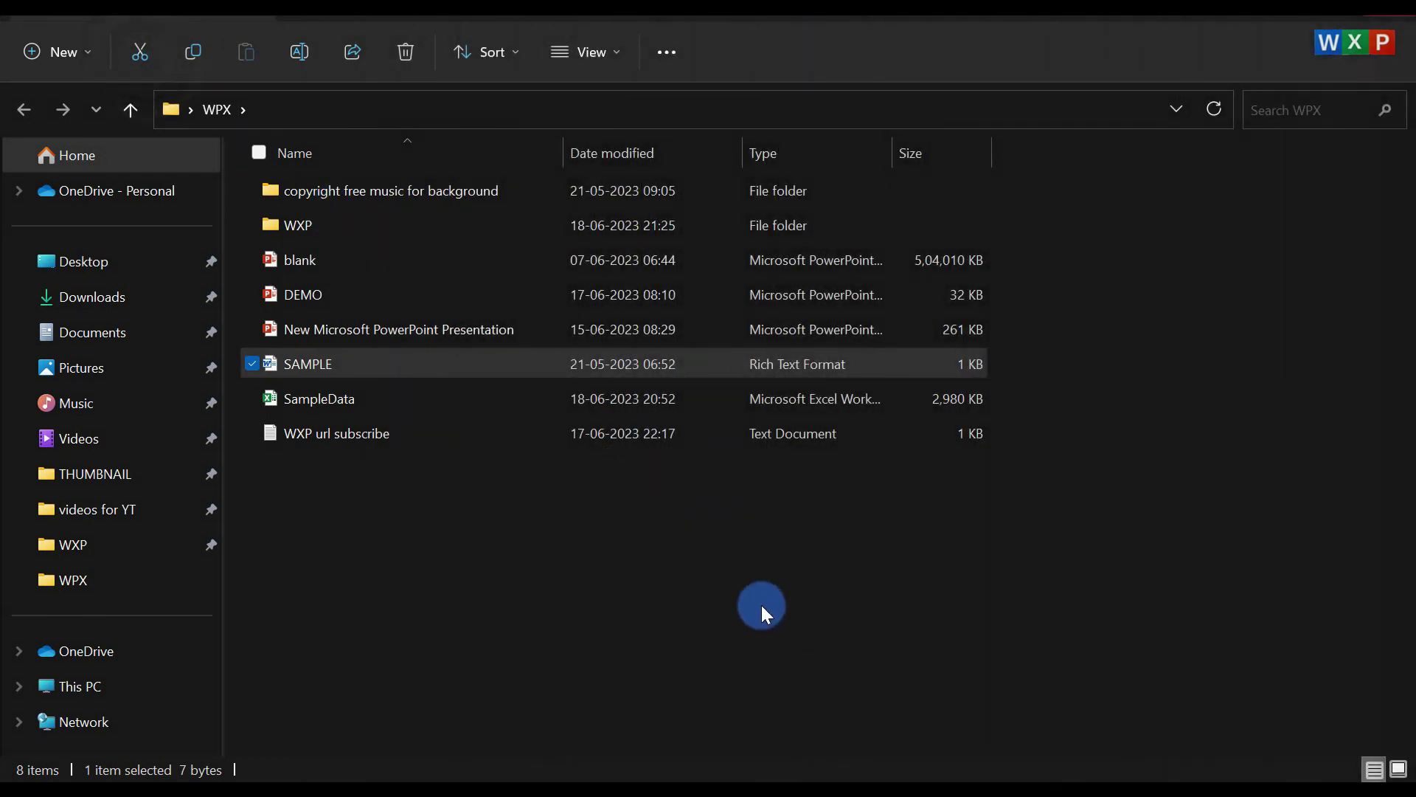
Open the SAMPLE rich text file from the WPX folder in Word
double_click(388, 362)
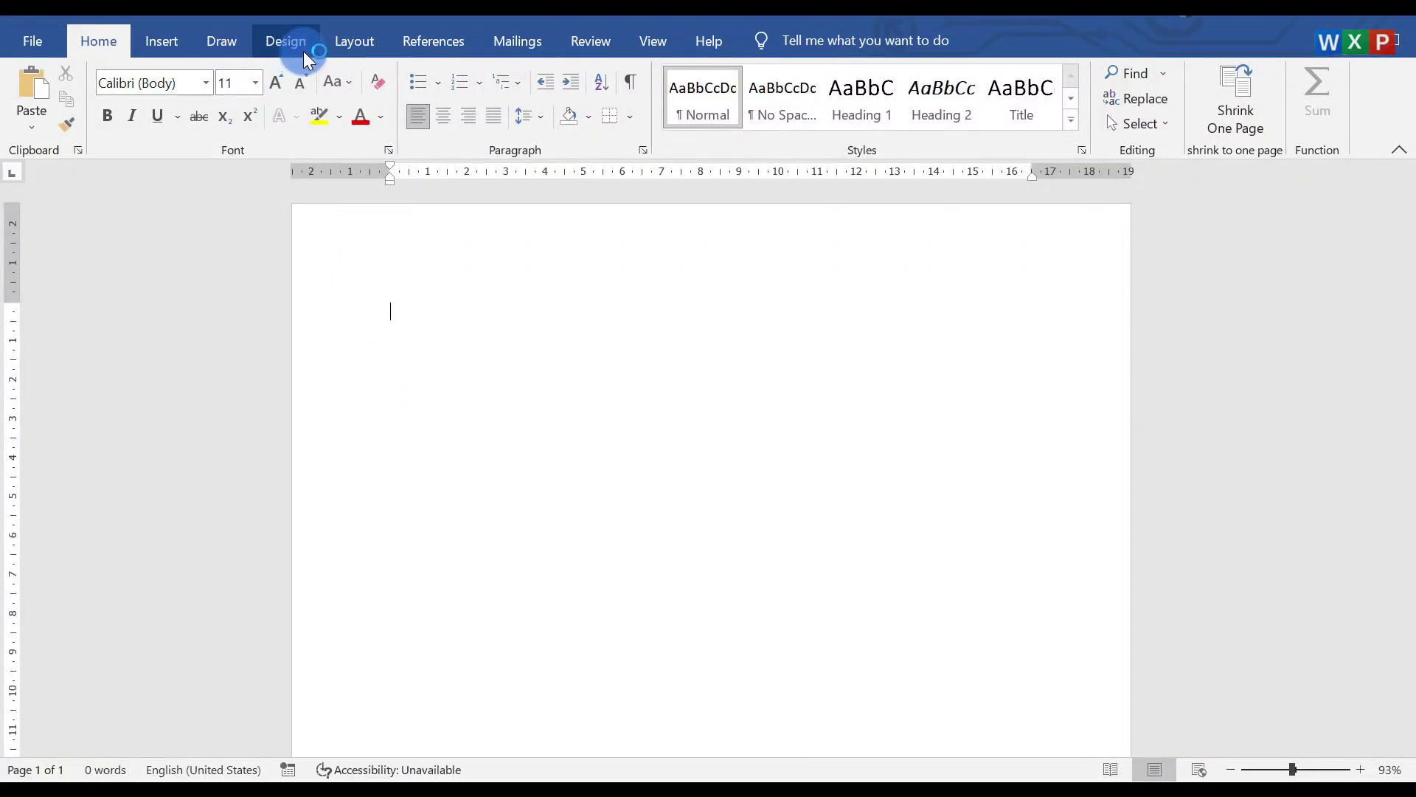
Set a custom paper size of 15.24 cm wide by 10.16 cm high in Page Setup
click(336, 45)
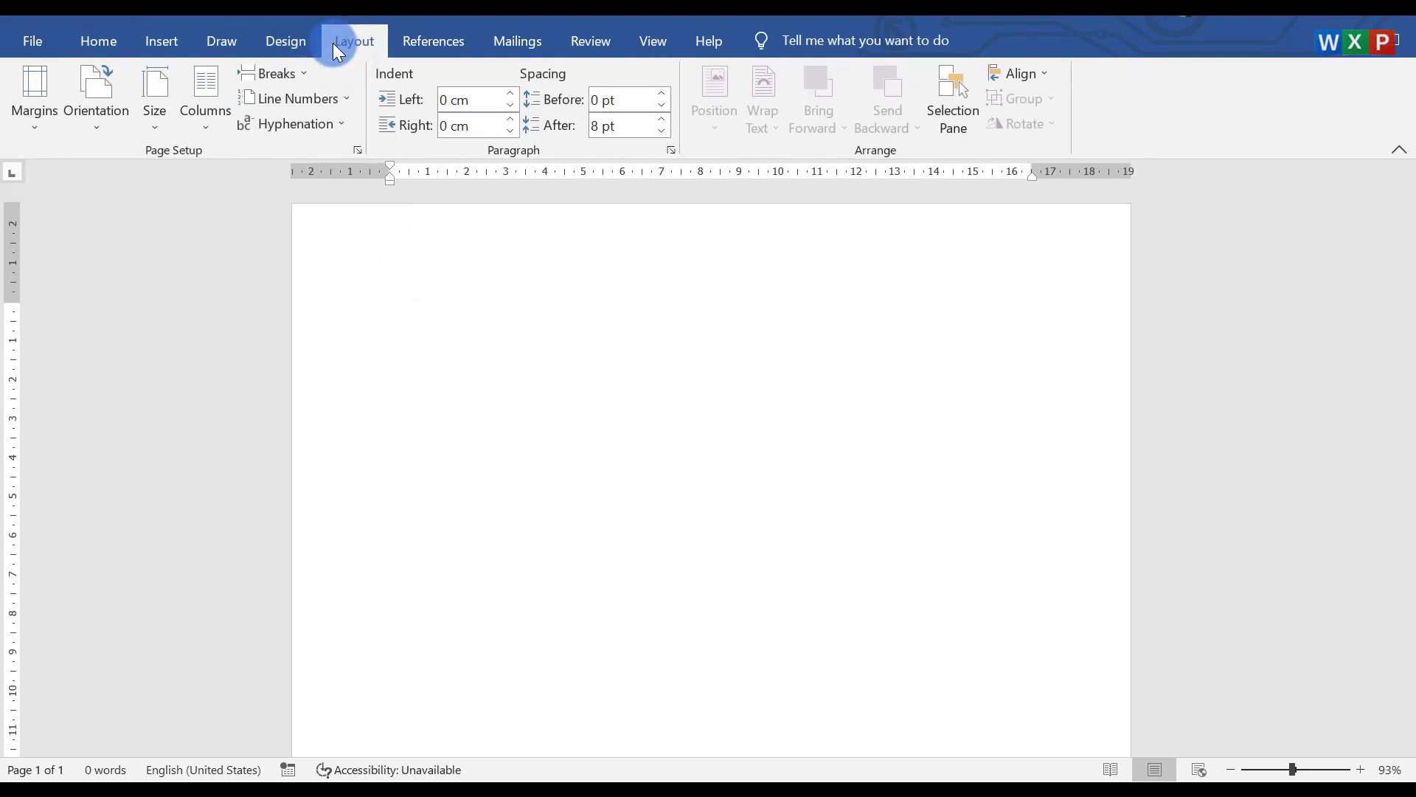
click(165, 138)
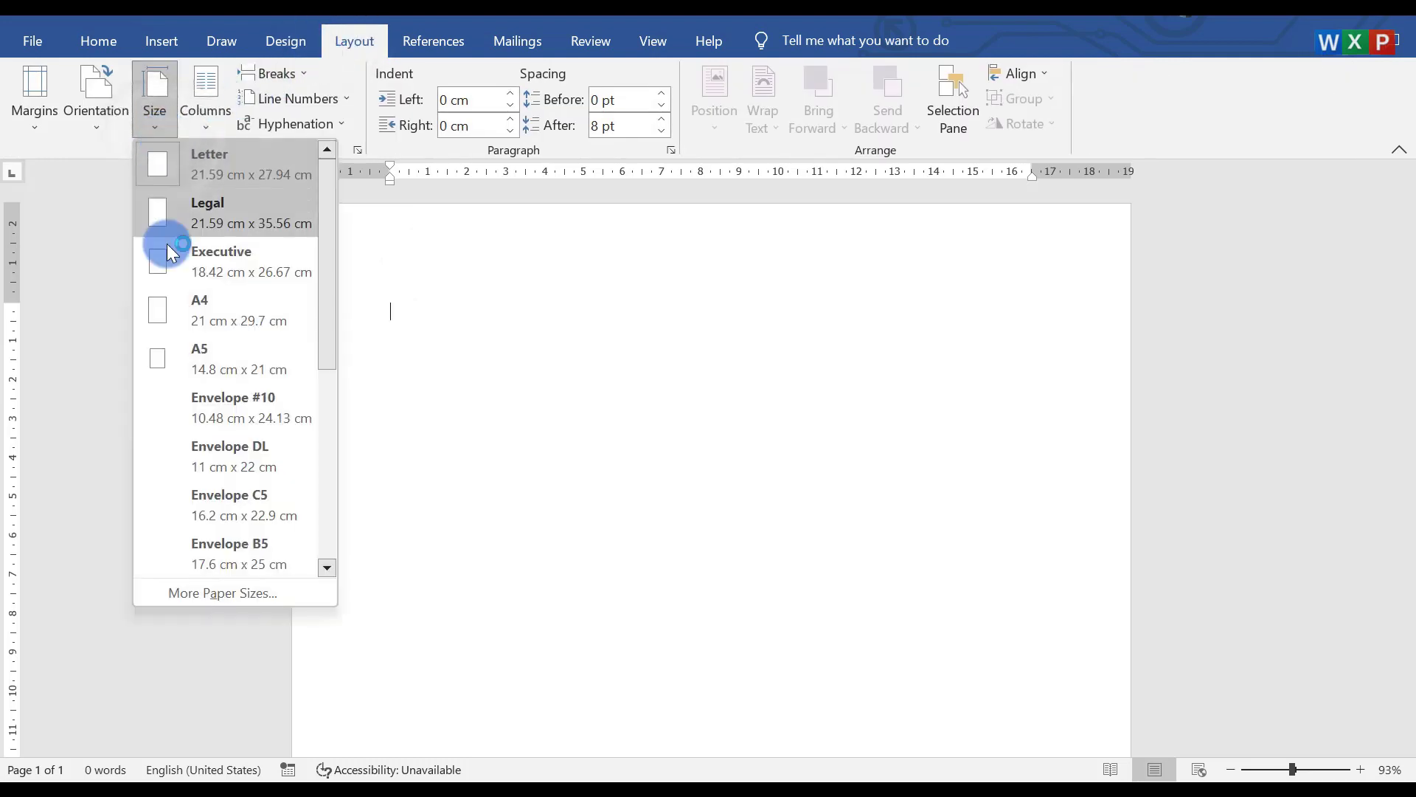
click(197, 592)
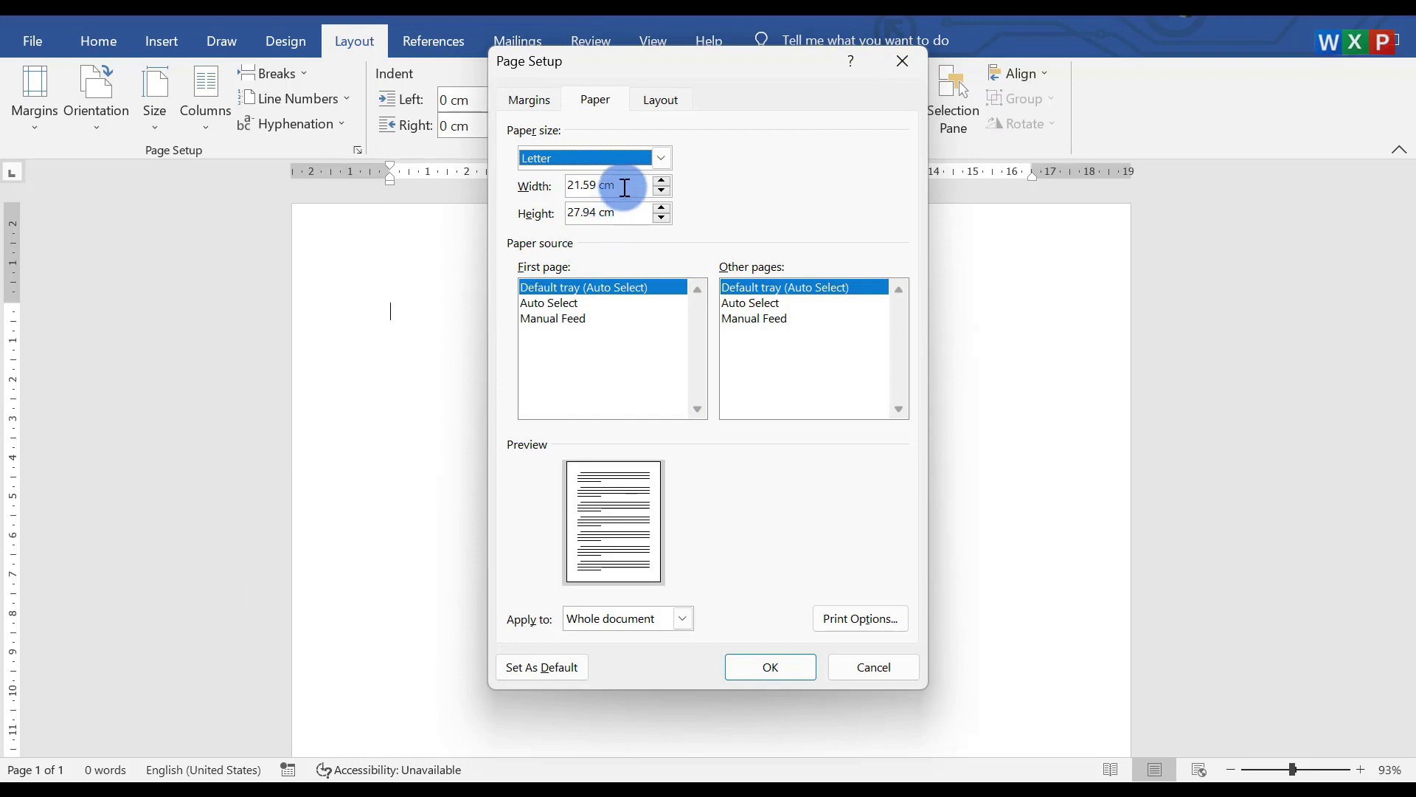
drag(624, 187, 563, 185)
text(1)
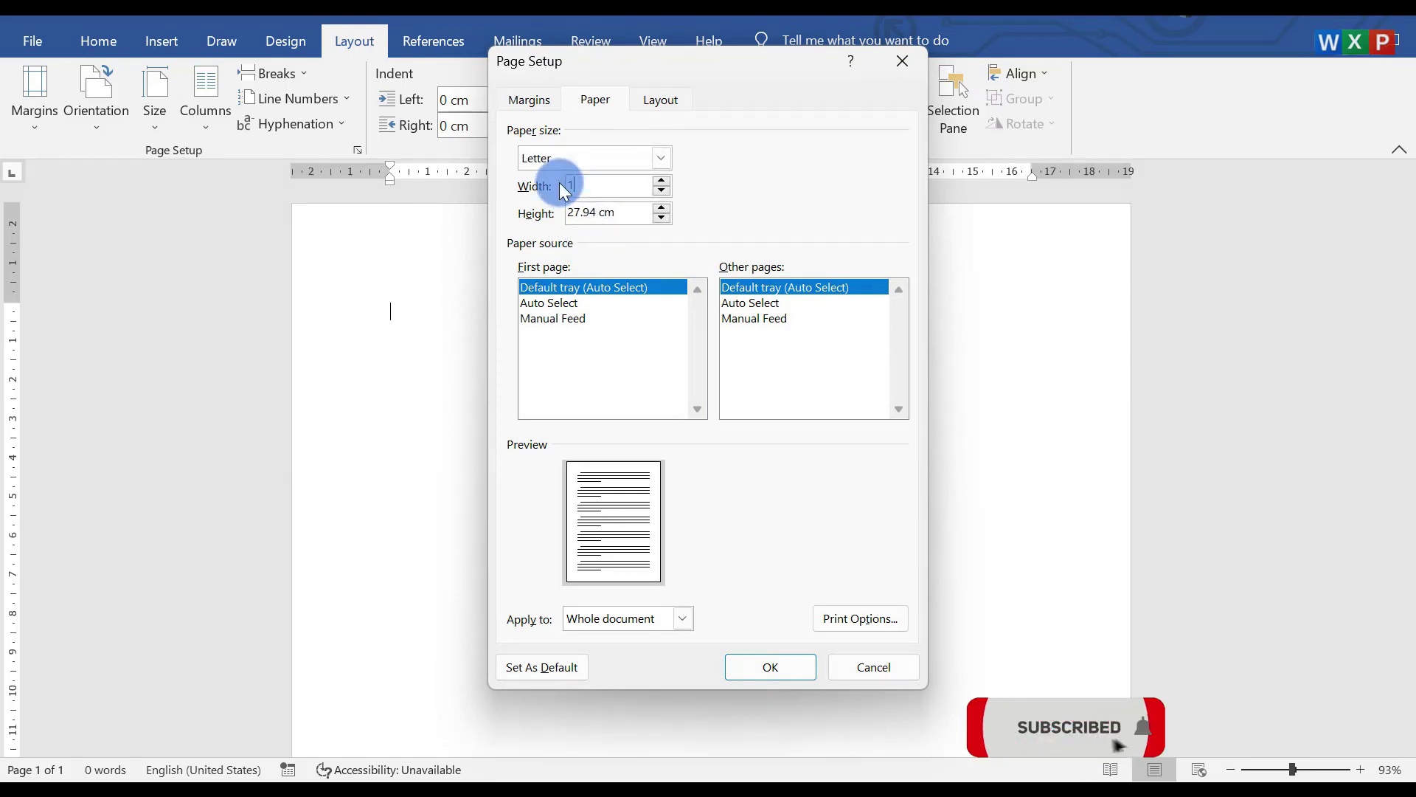
text(5.24)
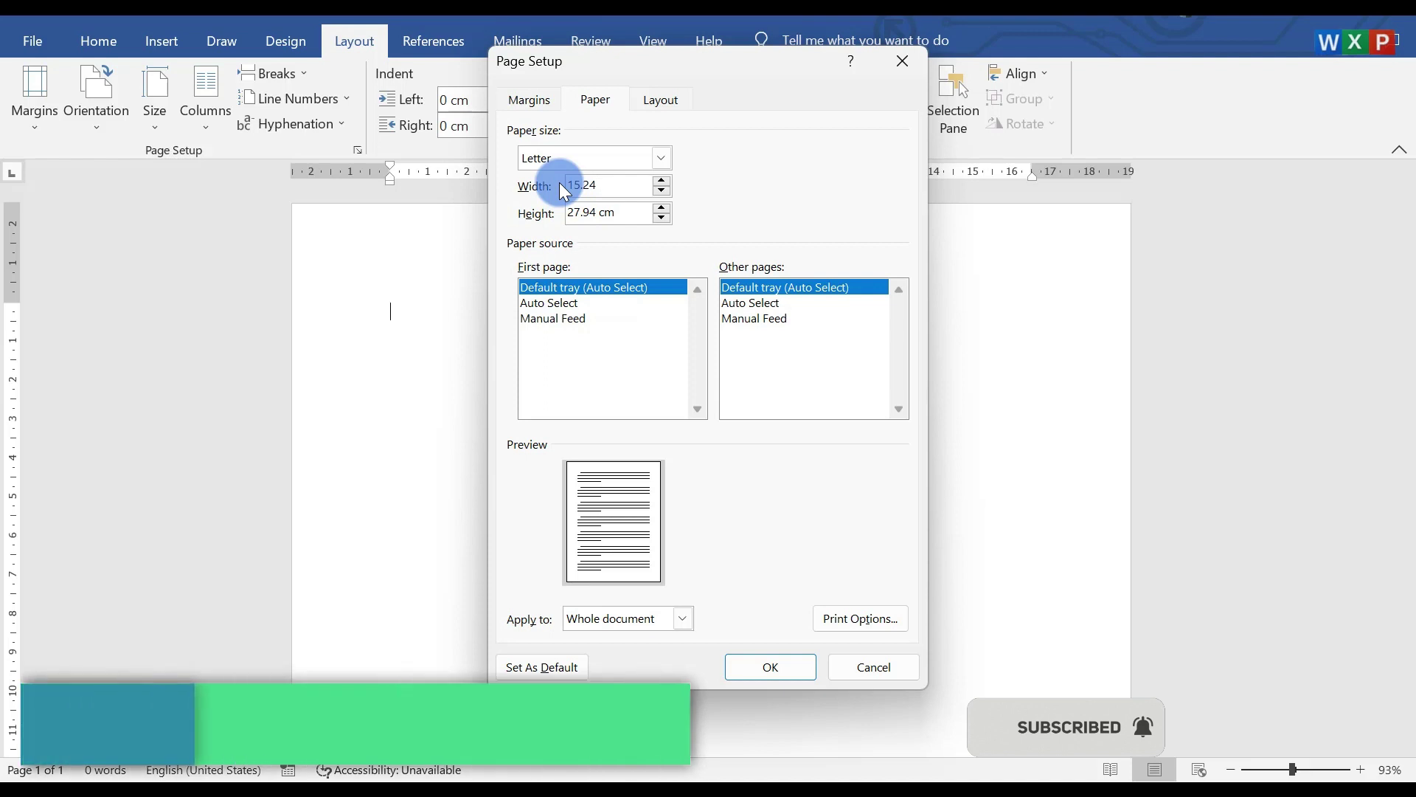
key(Tab)
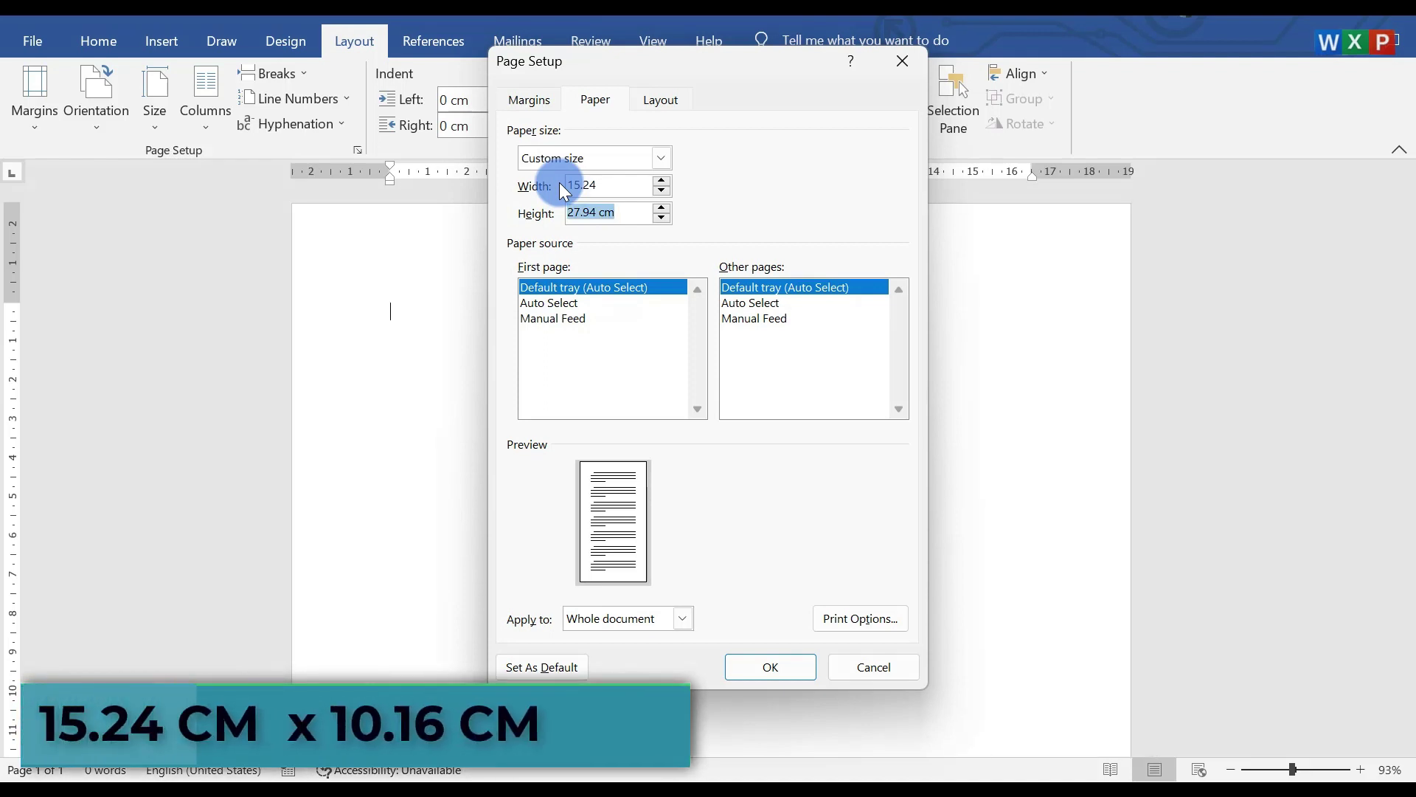
text(10.16)
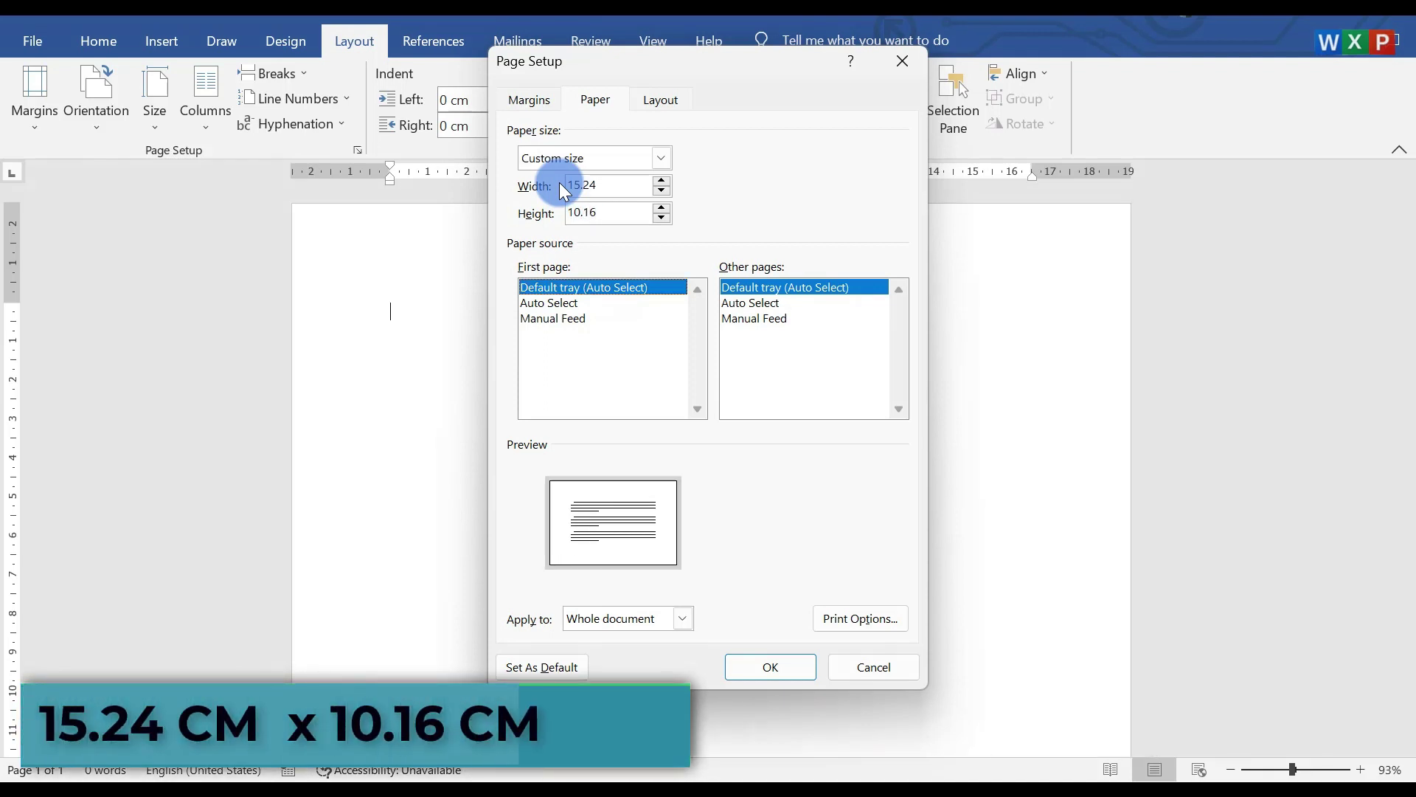
click(764, 667)
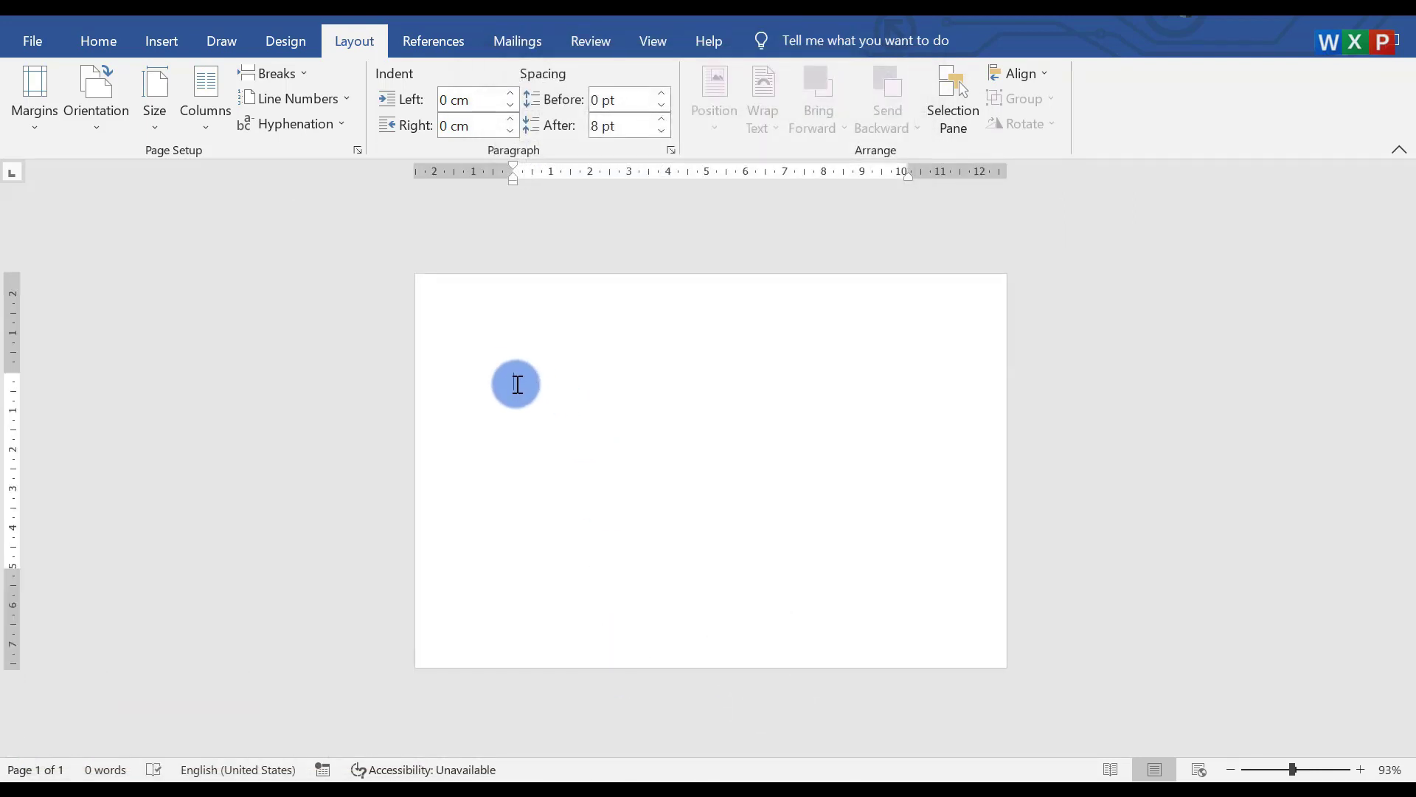
Insert the sachin portrait photo from the Desktop onto the page
click(161, 42)
click(226, 91)
click(260, 185)
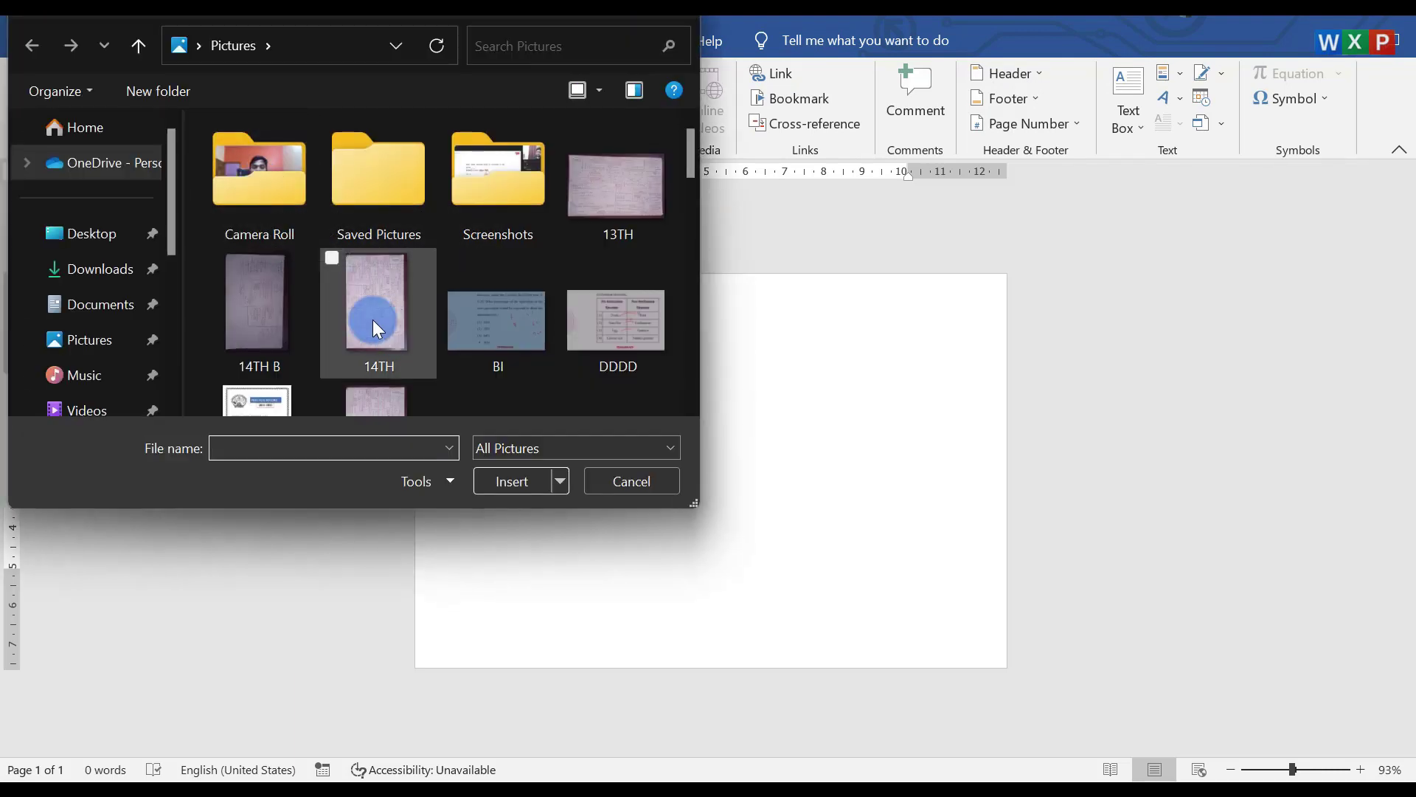
click(107, 234)
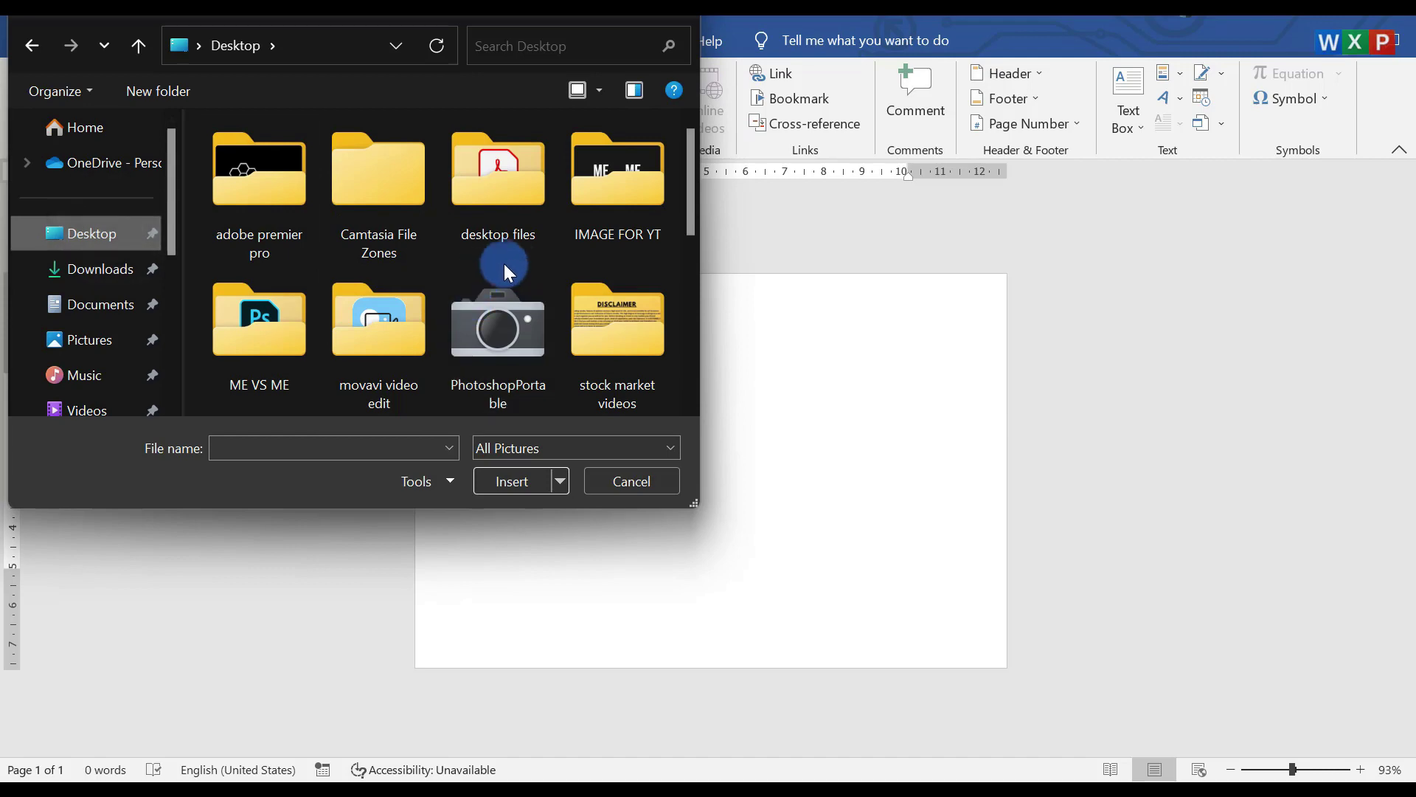
scroll(512, 259, down, 2)
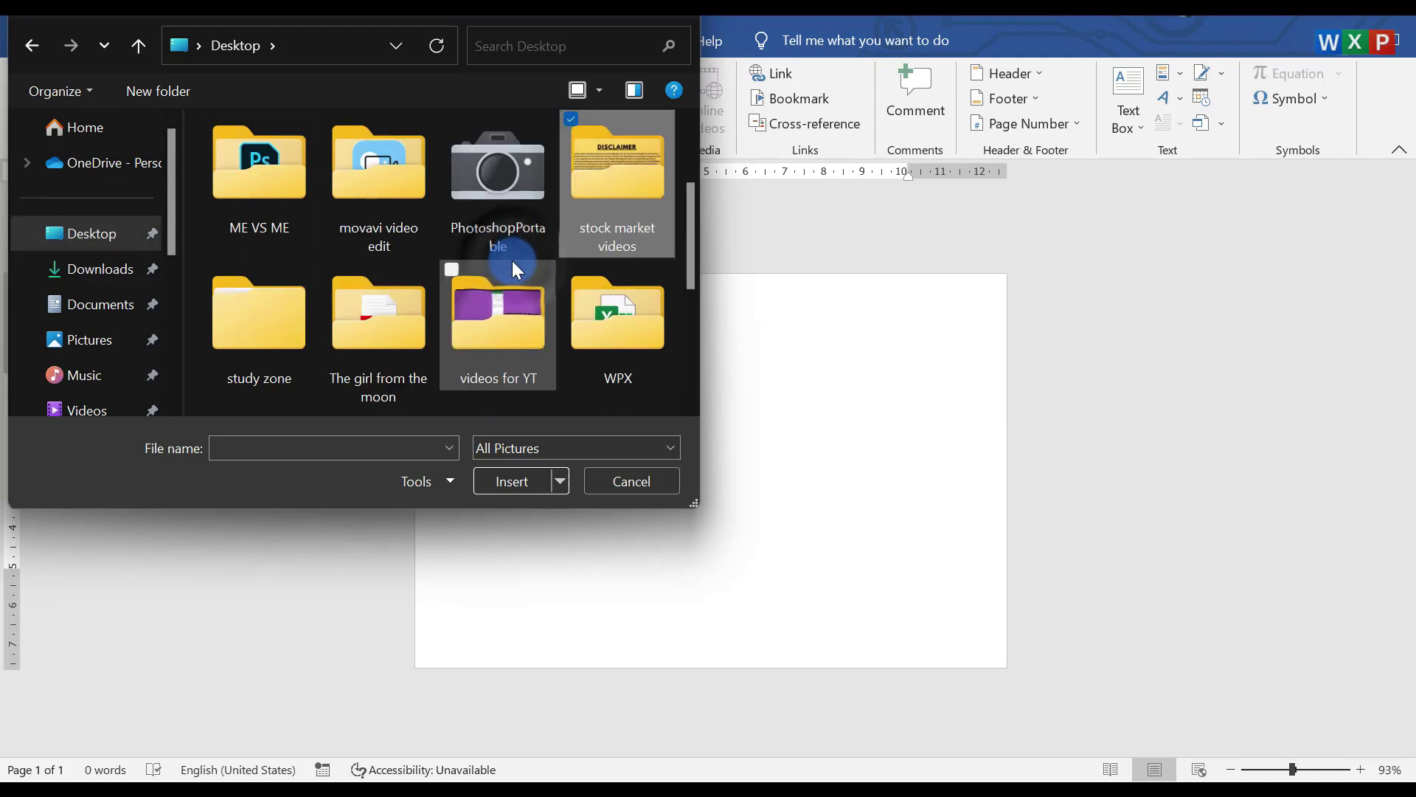
scroll(512, 260, down, 3)
click(595, 255)
click(529, 481)
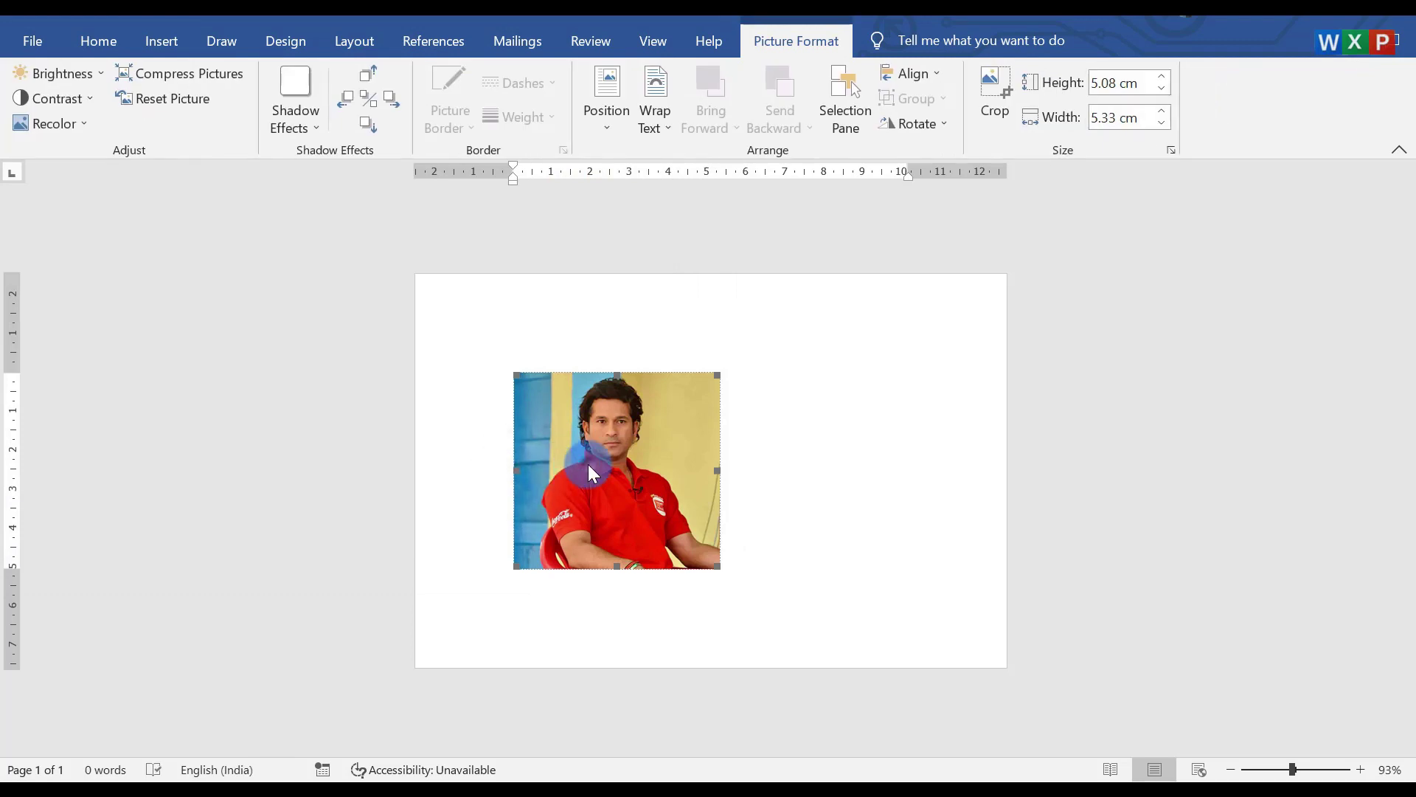
Crop the photo's bottom, right and left edges to a 4.13 by 3.56 cm head-and-shoulders portrait
click(999, 94)
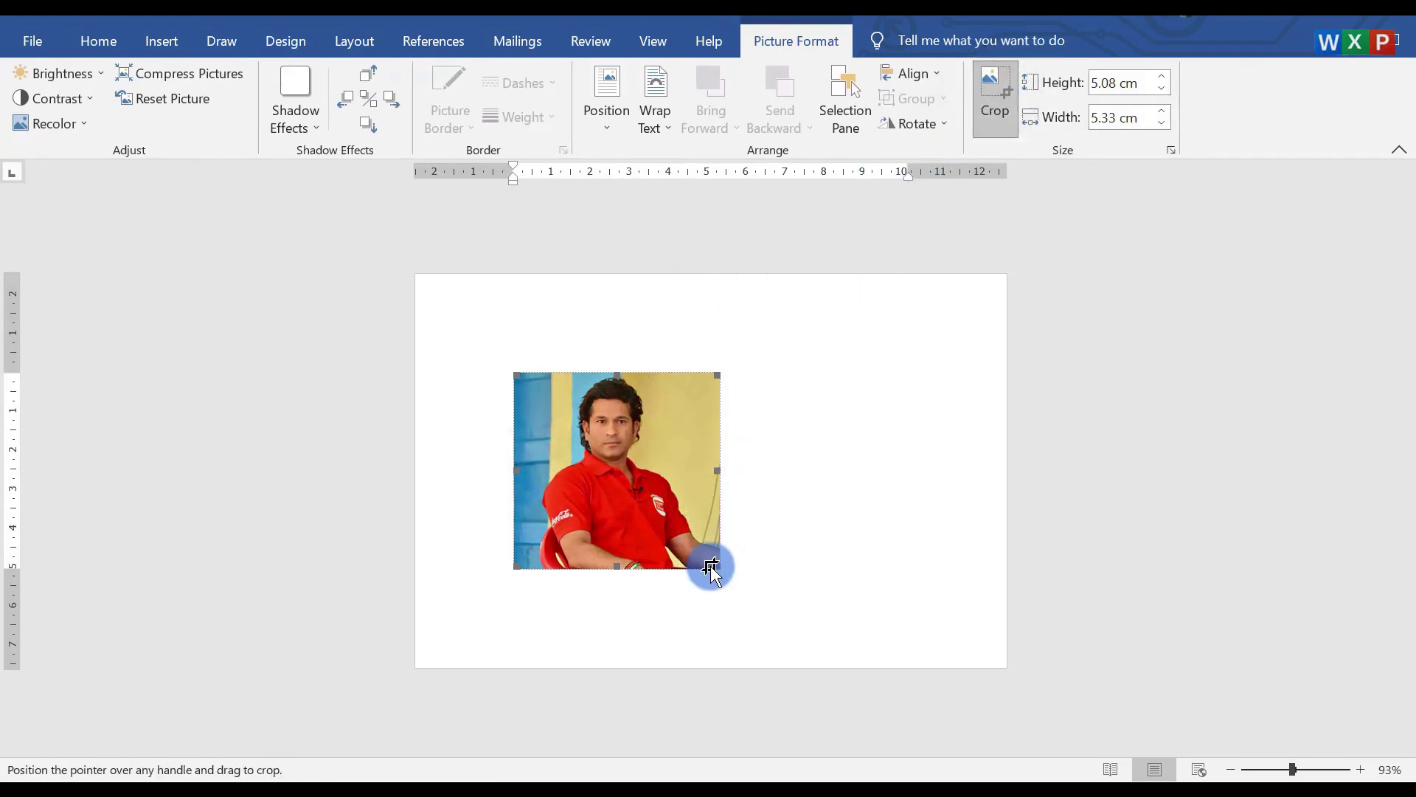
mouse_move(719, 565)
mouse_down()
mouse_move(652, 509)
mouse_move(677, 528)
mouse_up()
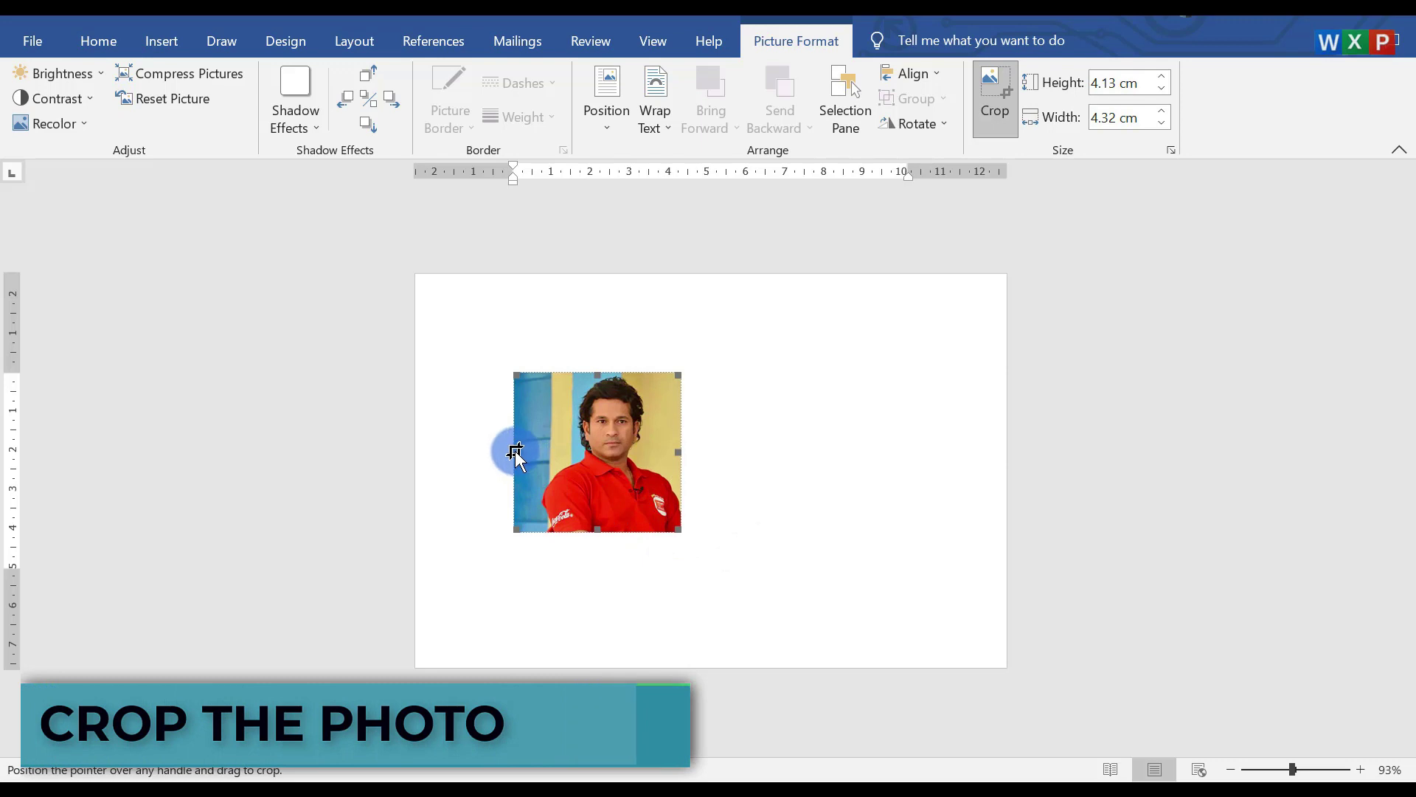
drag(523, 452, 541, 452)
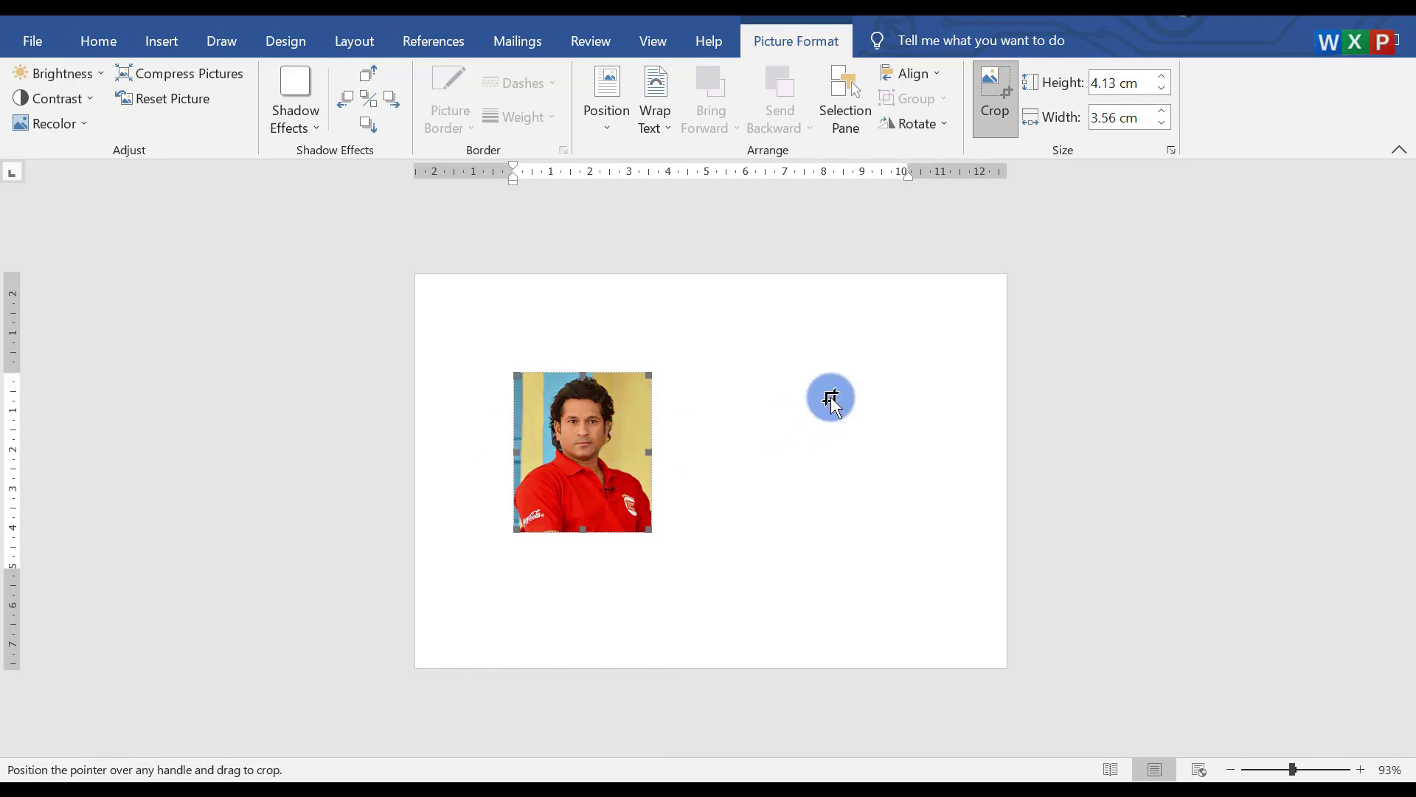
click(830, 404)
click(628, 428)
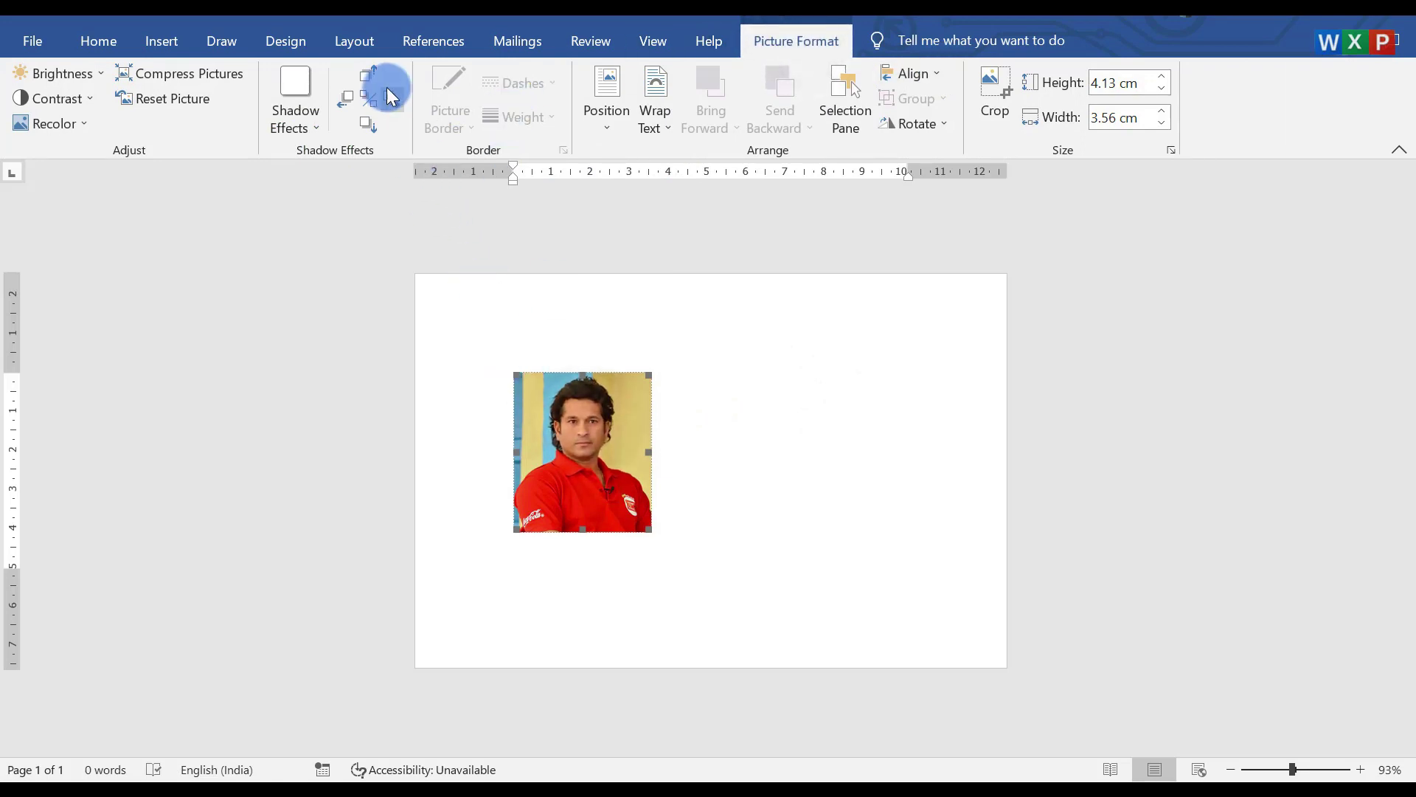
Set the photo to float in front of text and place it in the page's top-left corner
click(654, 131)
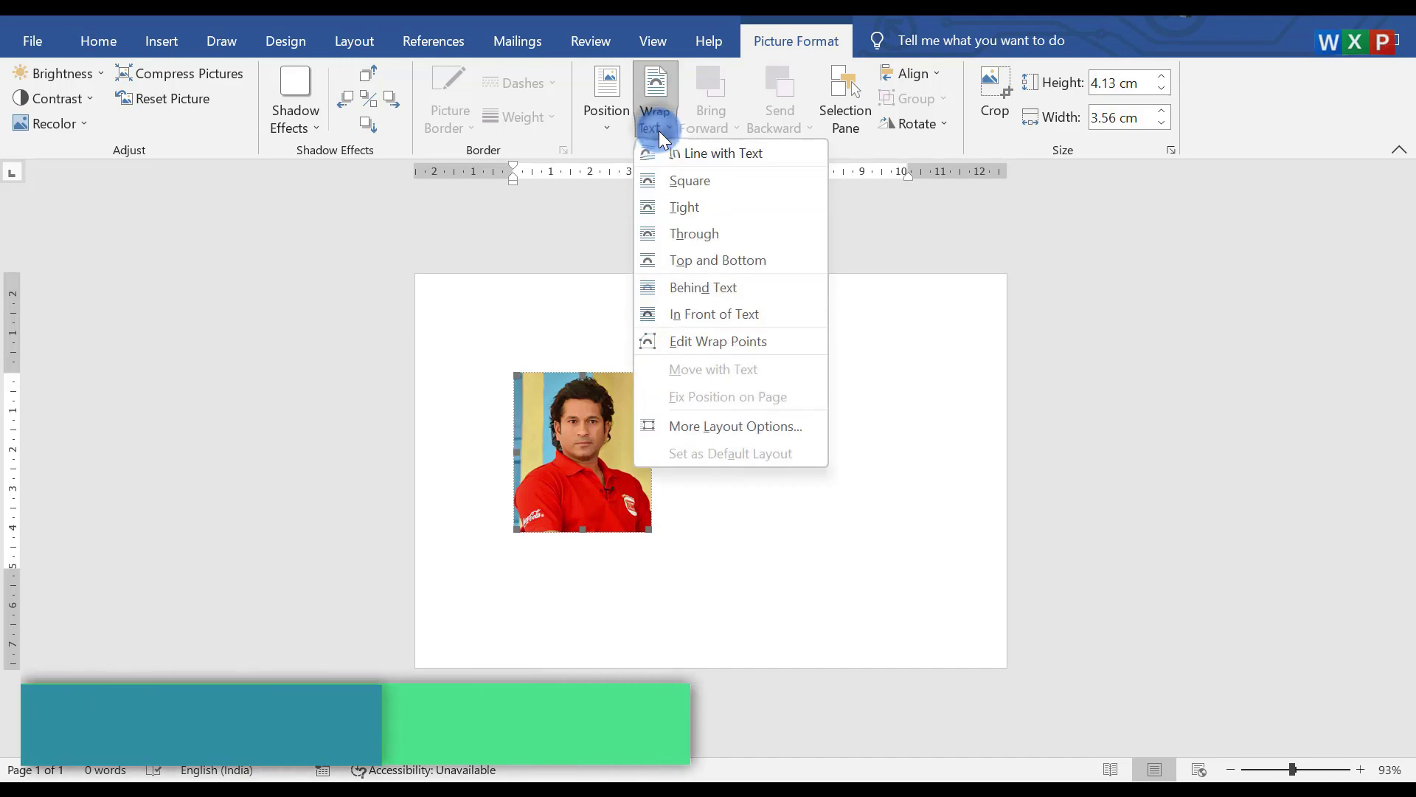
click(707, 312)
drag(610, 437, 529, 351)
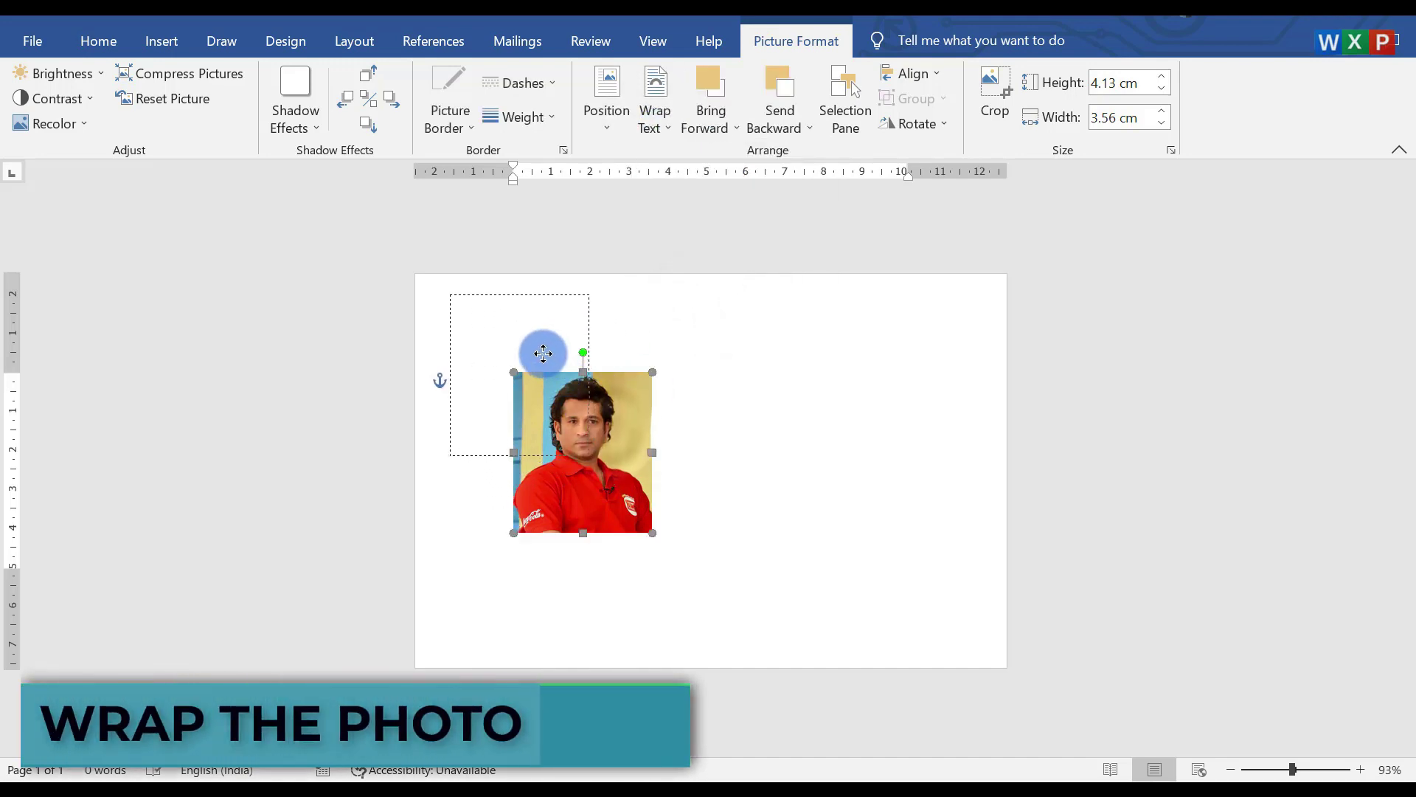
drag(529, 351, 530, 352)
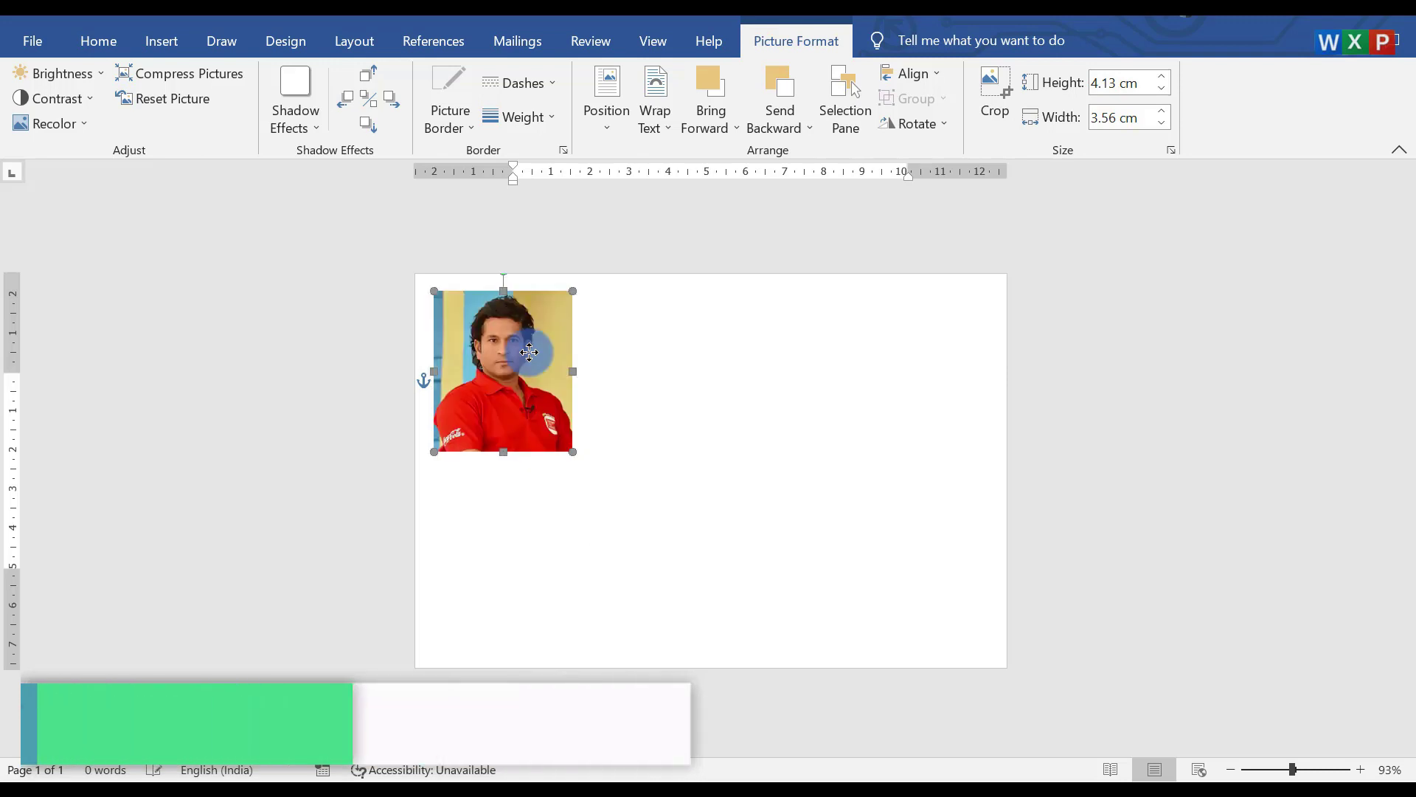
Resize the photo to 3.82 cm high by 3.3 cm wide and bring up the border weight choices
drag(572, 450, 562, 432)
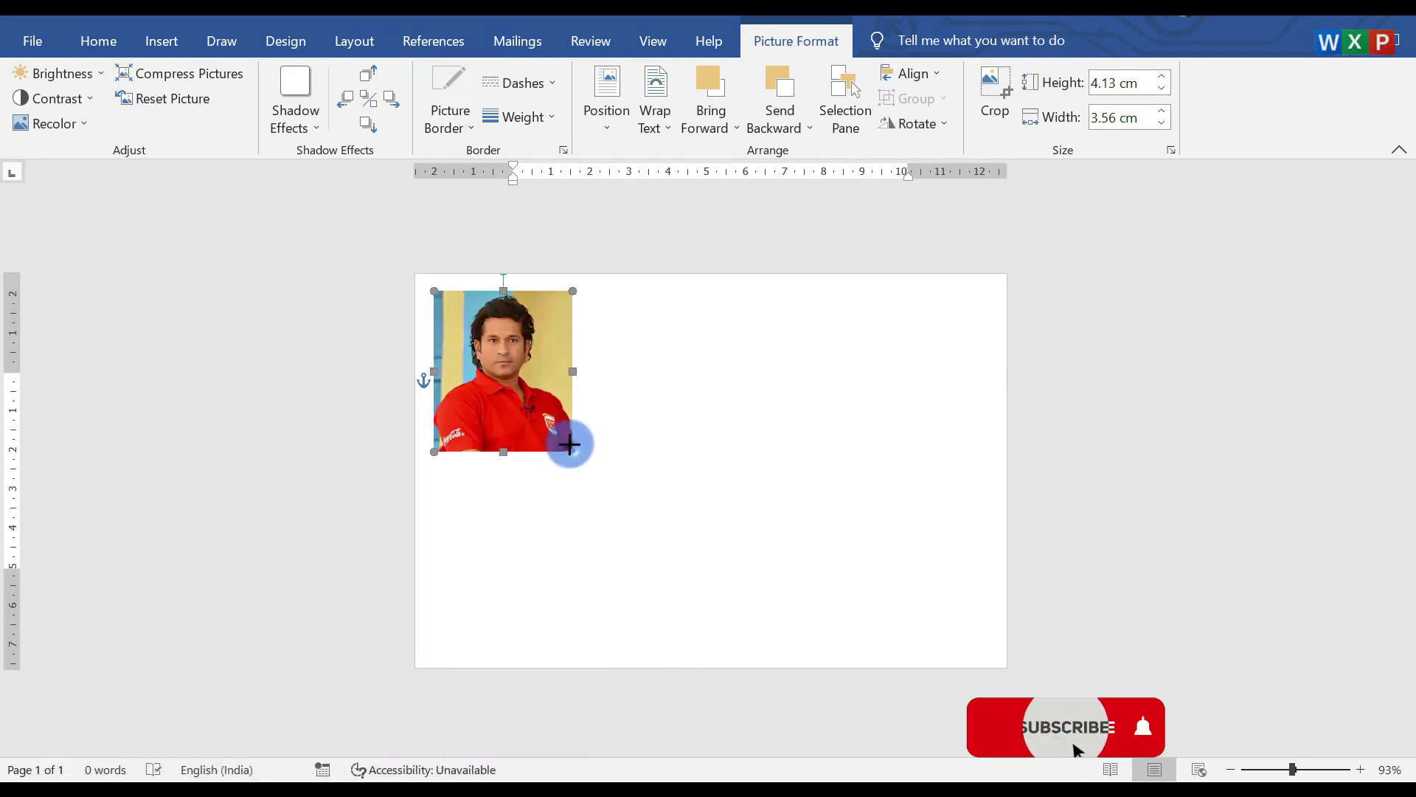
click(466, 122)
click(528, 118)
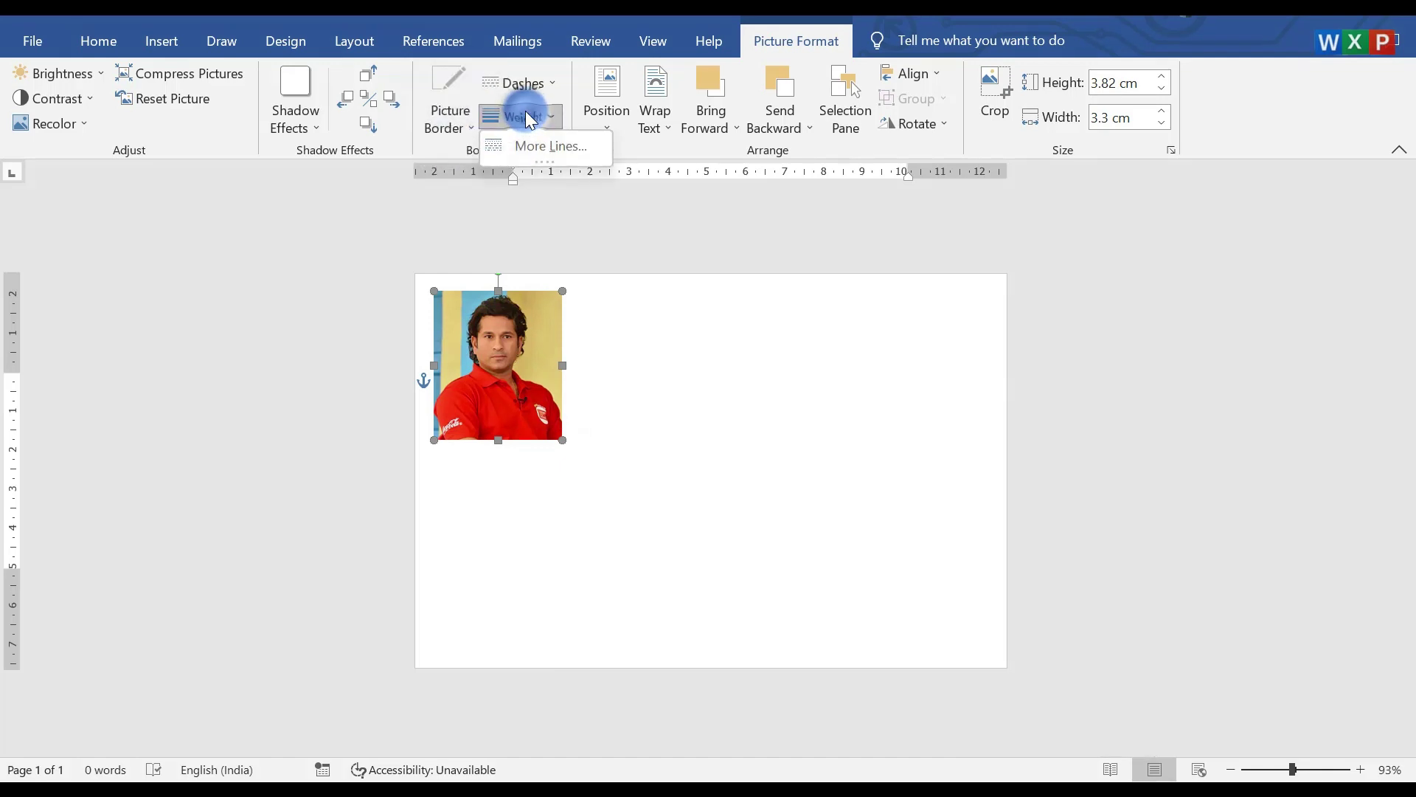
Give the photo a black 2¼ pt border line in Format Picture
click(543, 138)
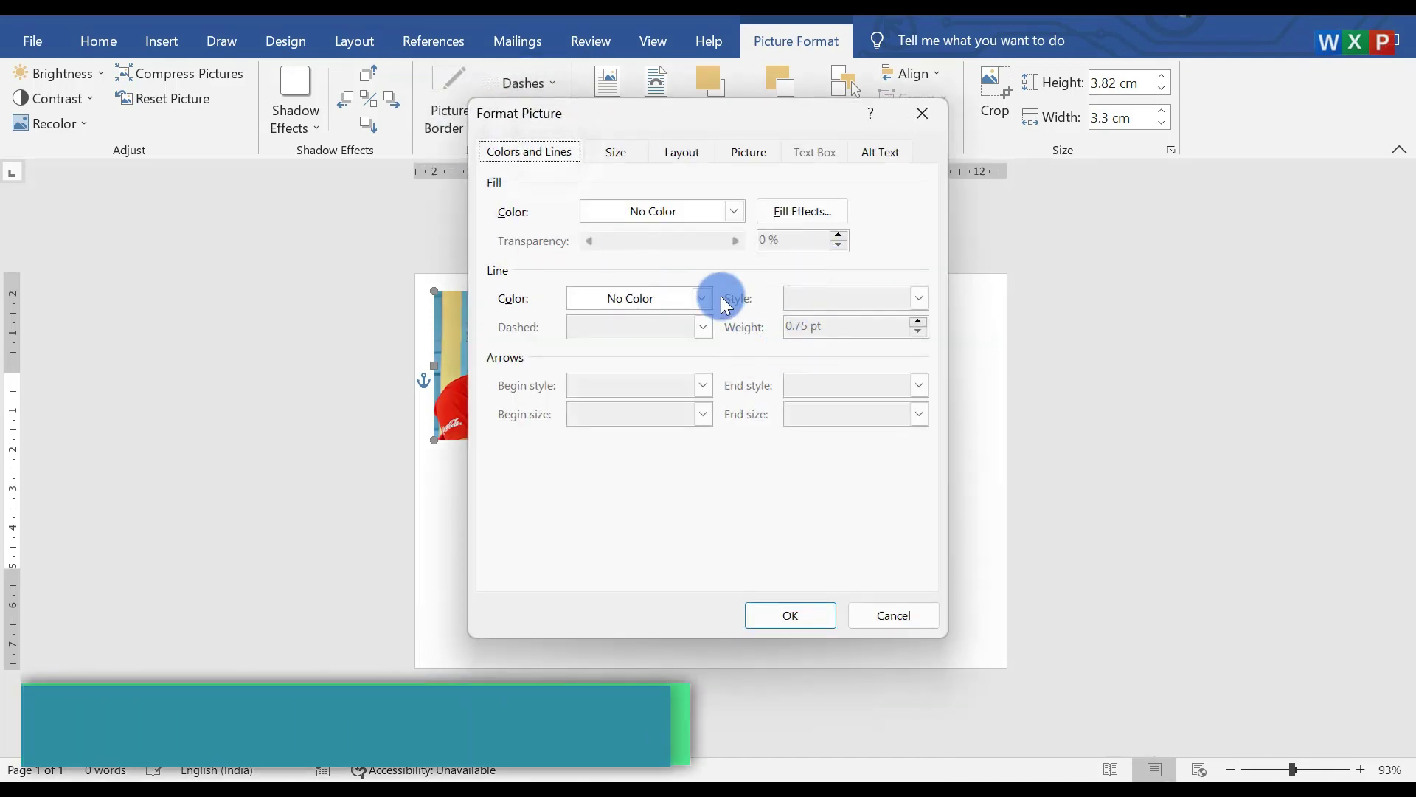
click(664, 294)
click(599, 343)
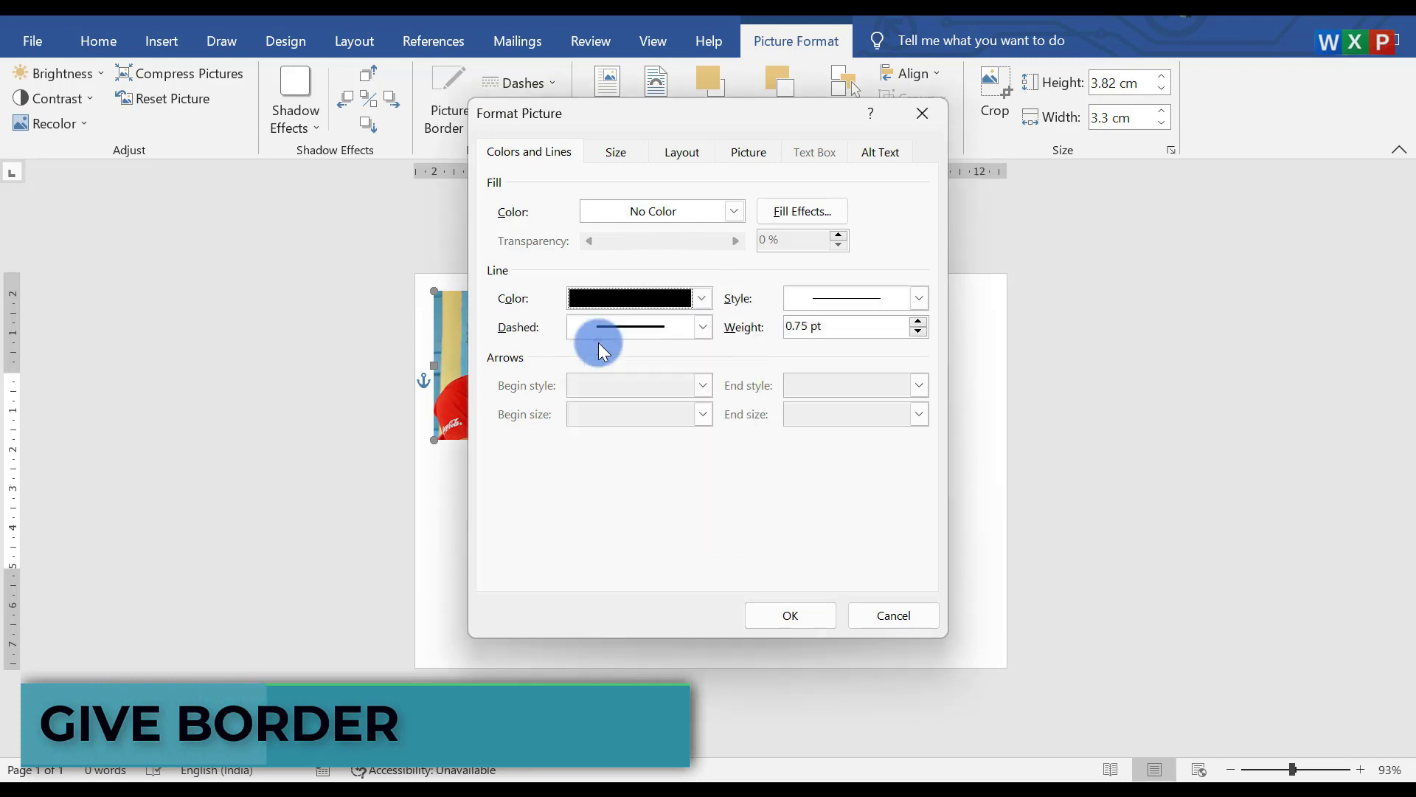
click(917, 298)
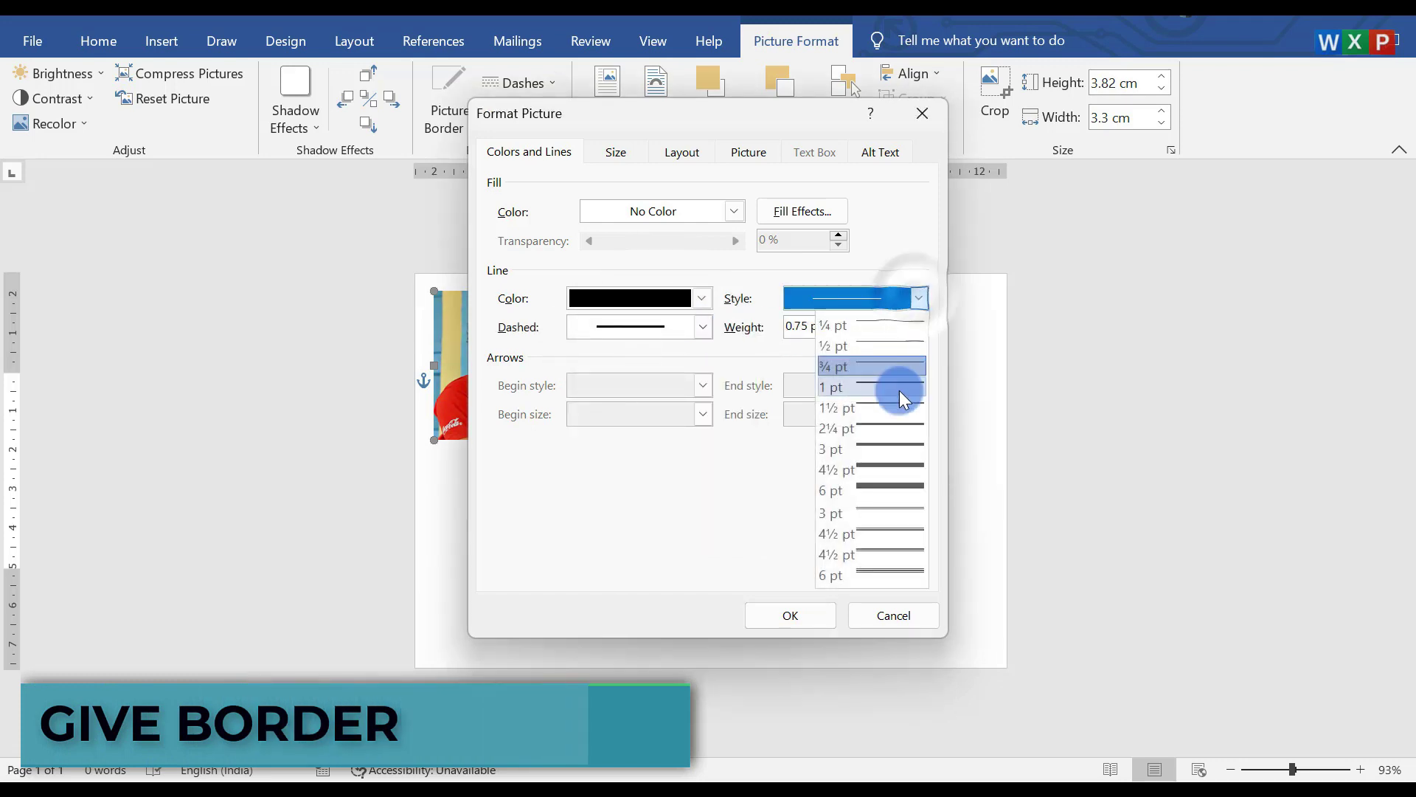
click(893, 427)
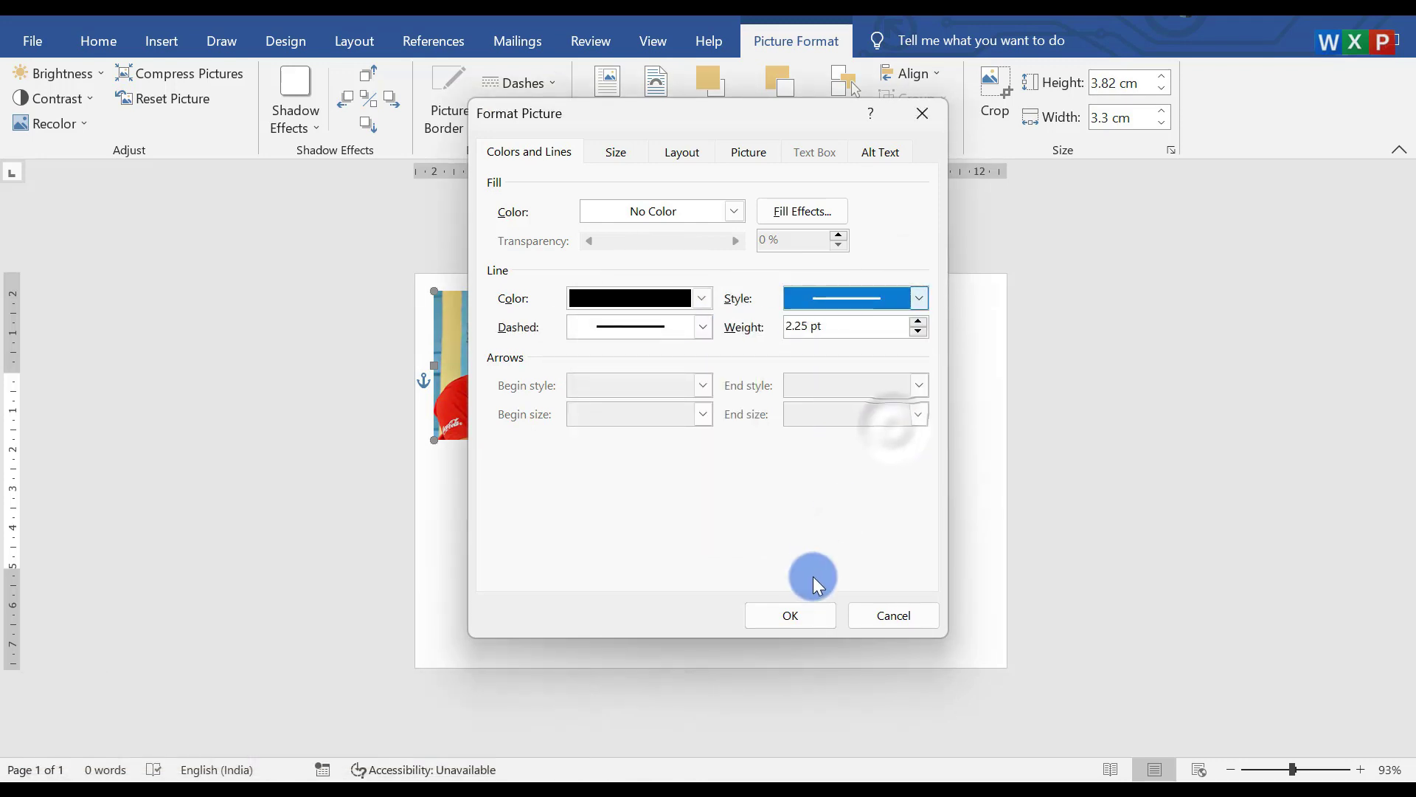
click(802, 610)
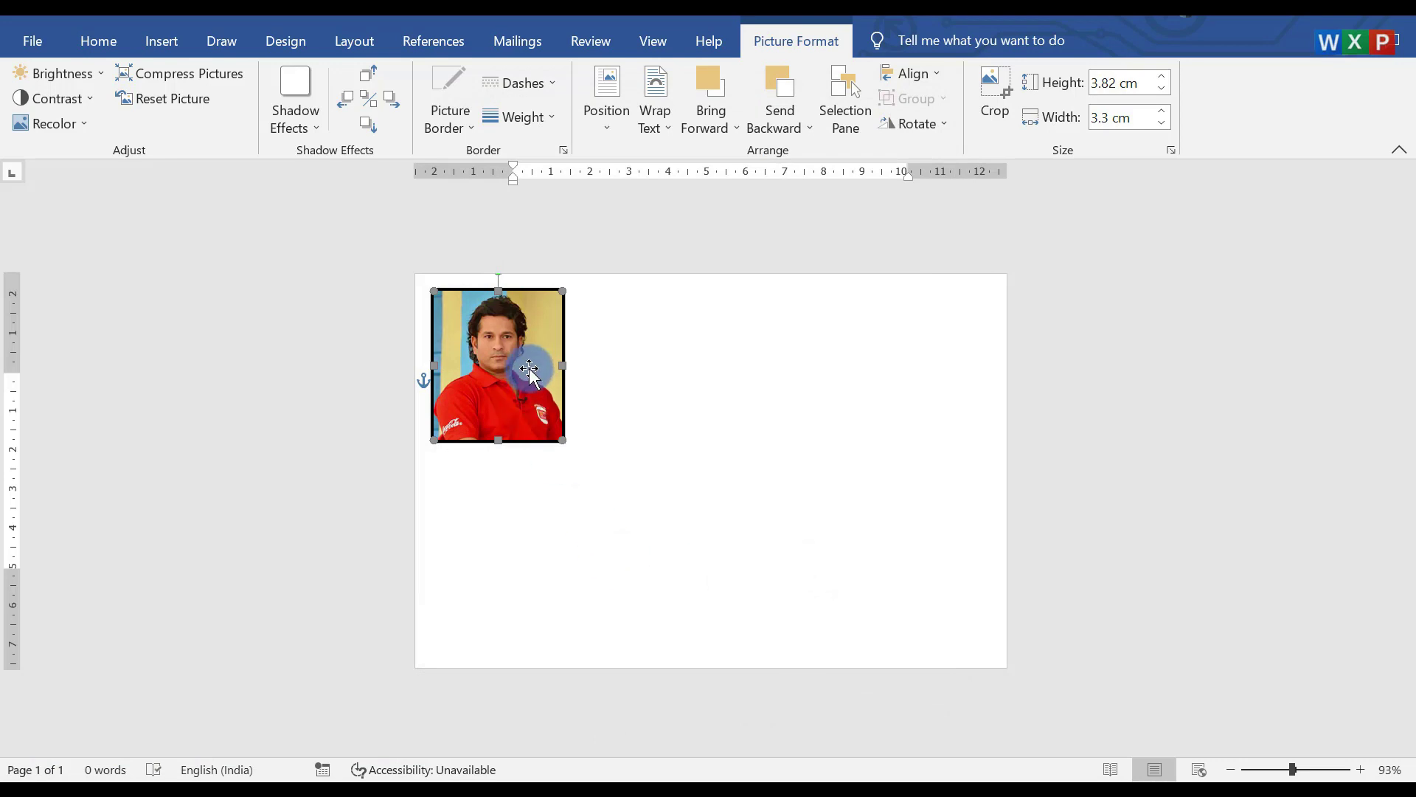
drag(526, 359, 526, 360)
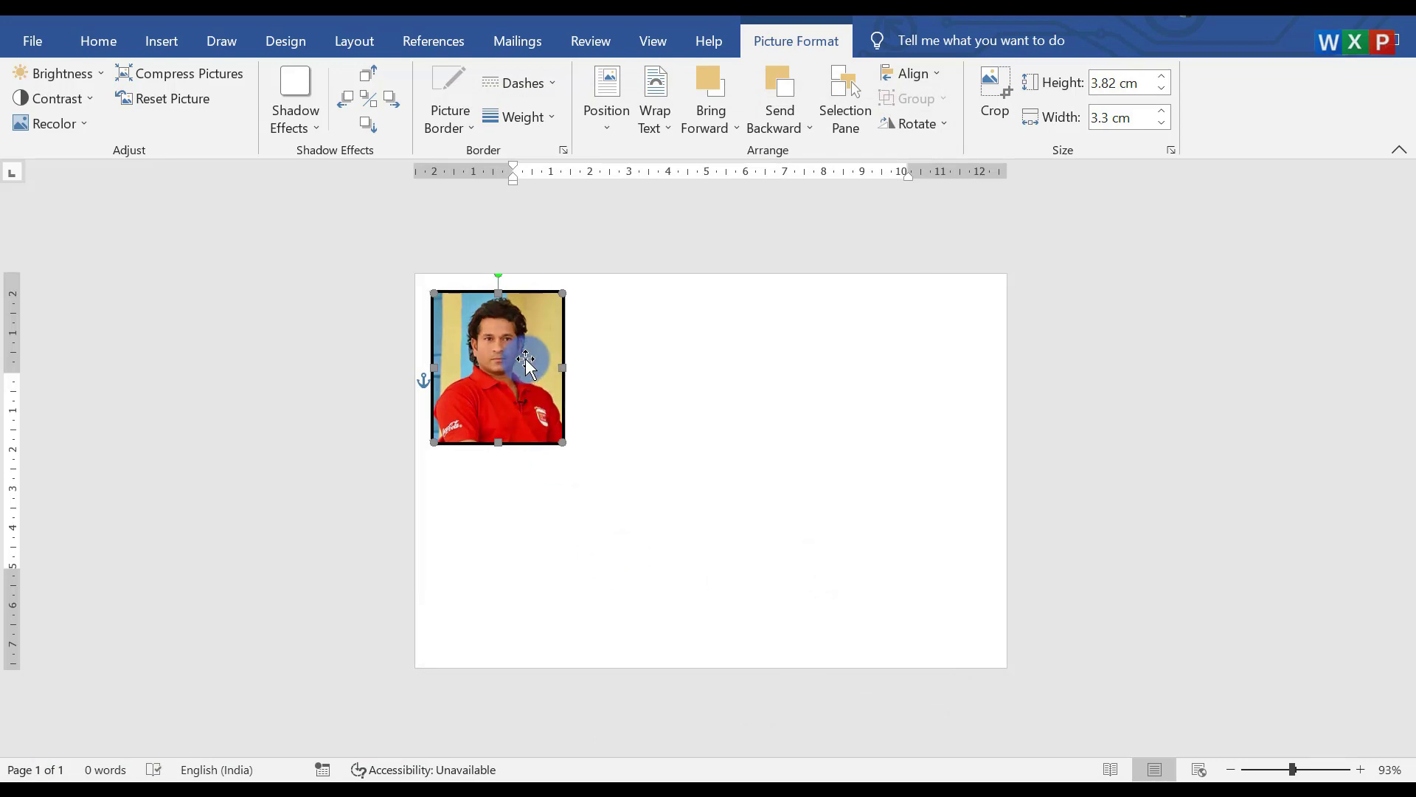
Copy the bordered photo across to fill the top row with four photos
drag(526, 361, 823, 360)
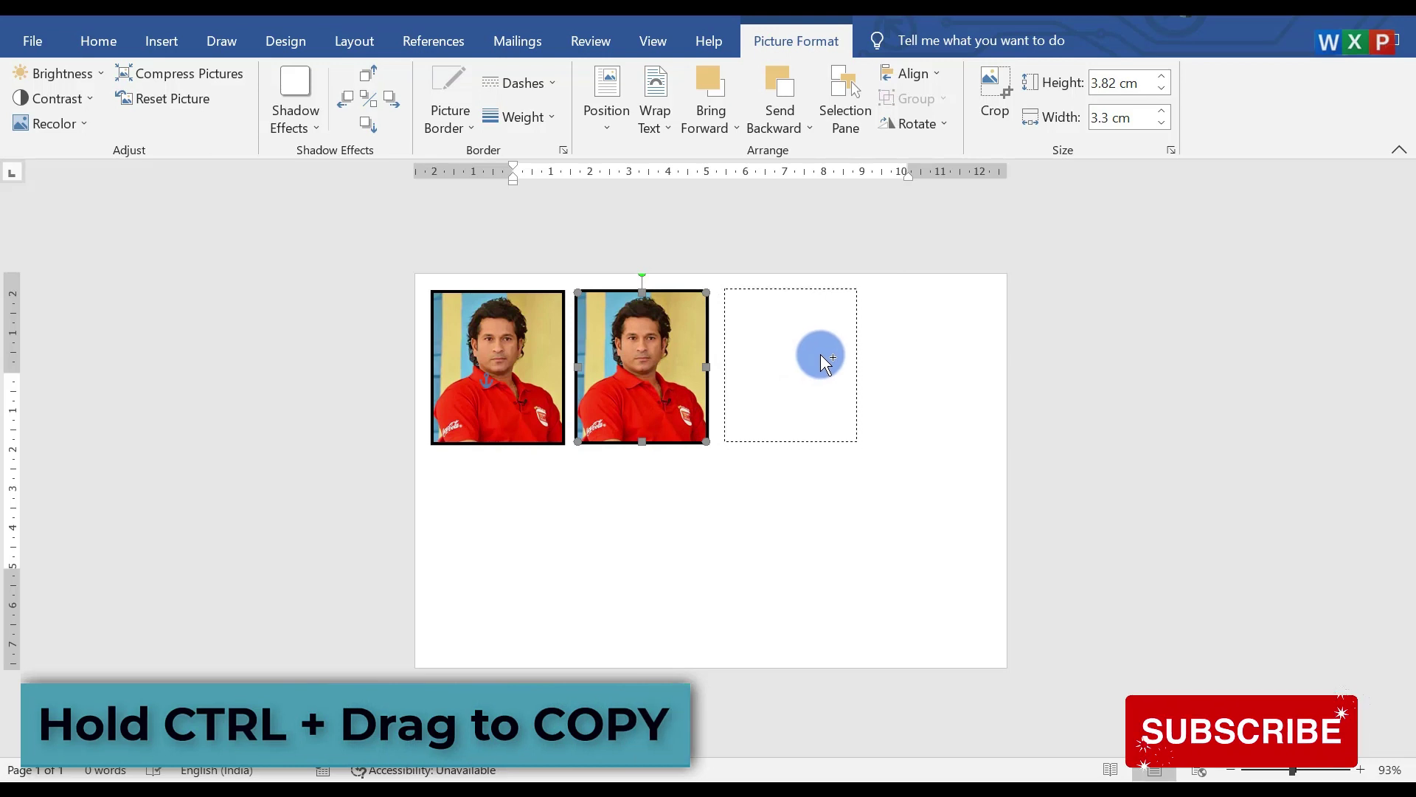
drag(822, 357, 821, 358)
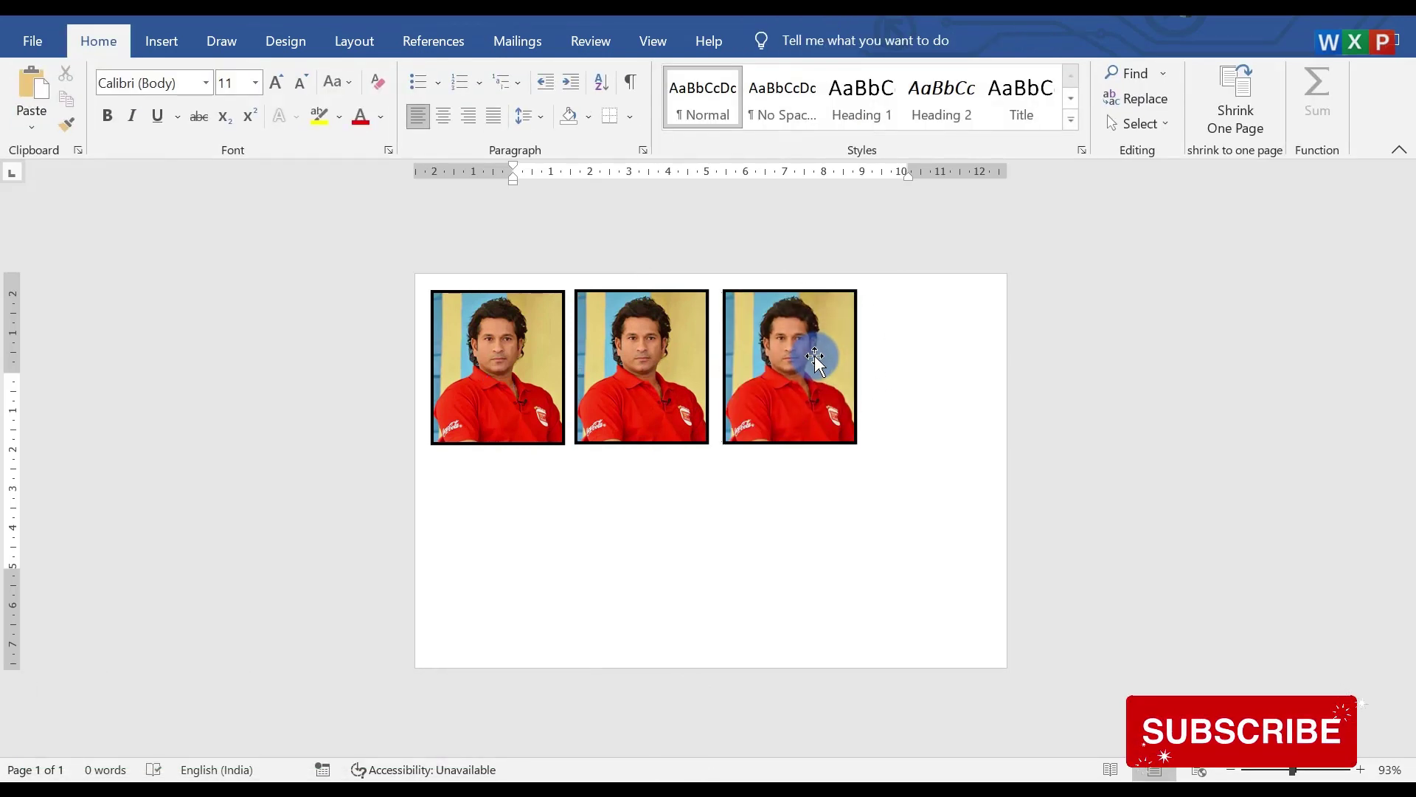
click(815, 357)
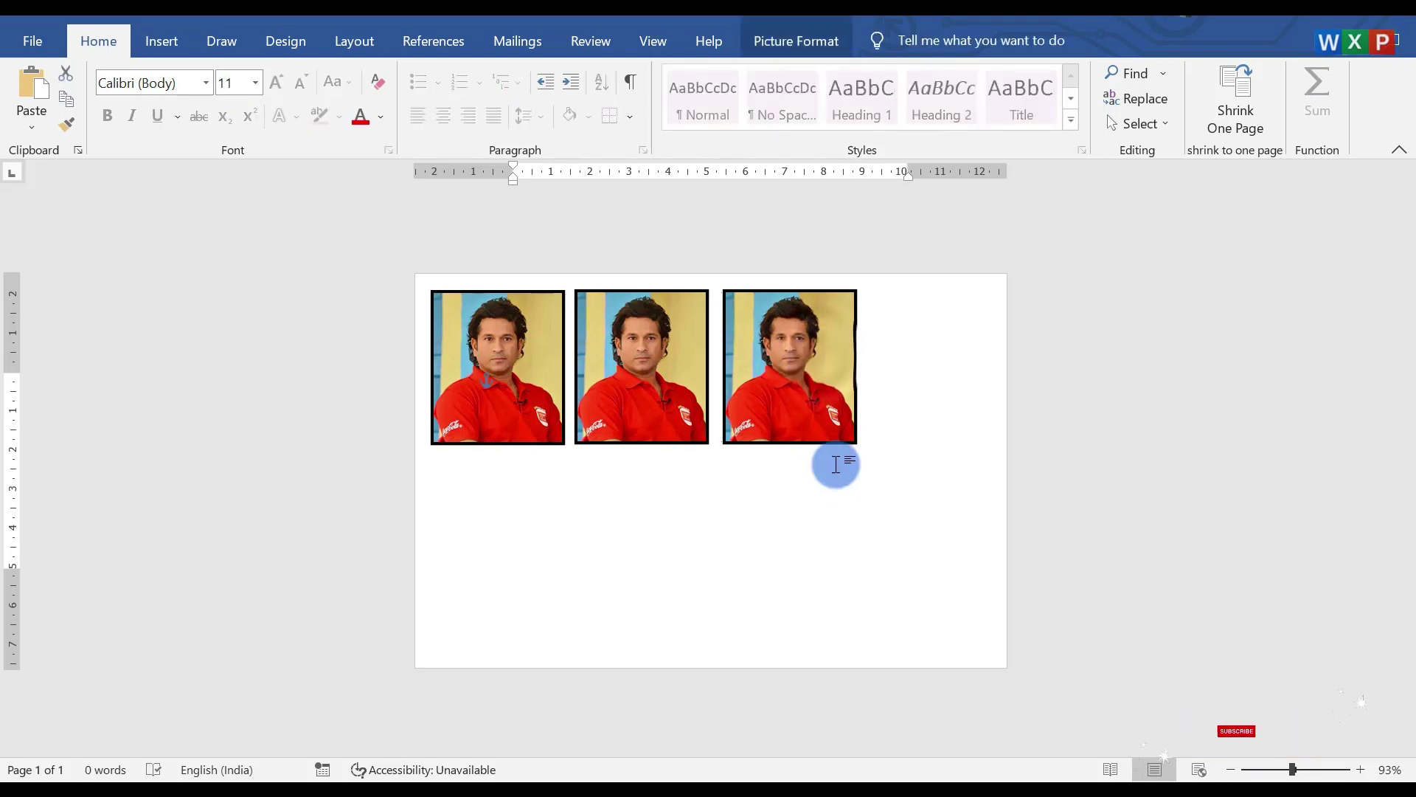
drag(804, 357, 943, 357)
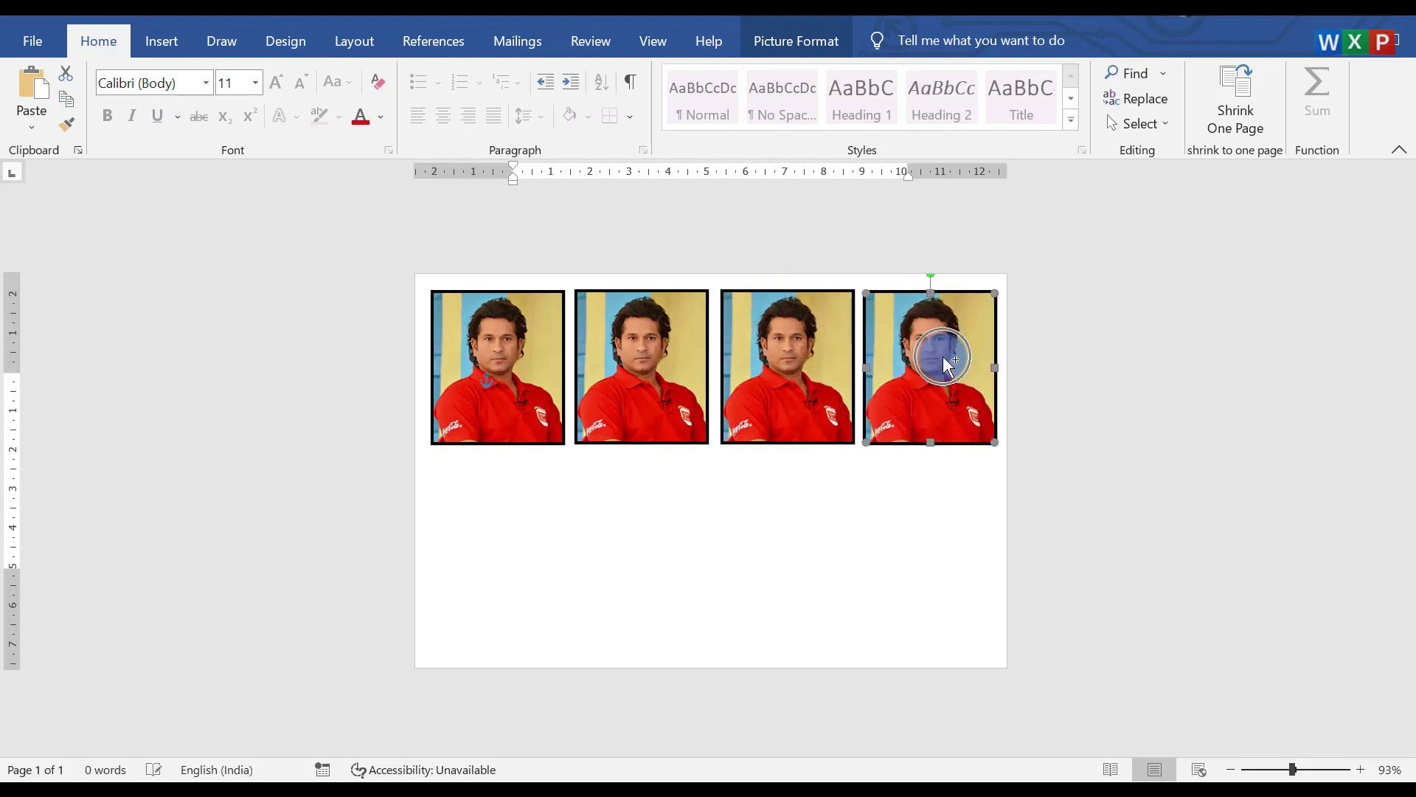
Copy the top-row photos downward to form a second row of four
shift+click(470, 384)
shift+click(633, 378)
shift+click(800, 373)
shift+click(909, 372)
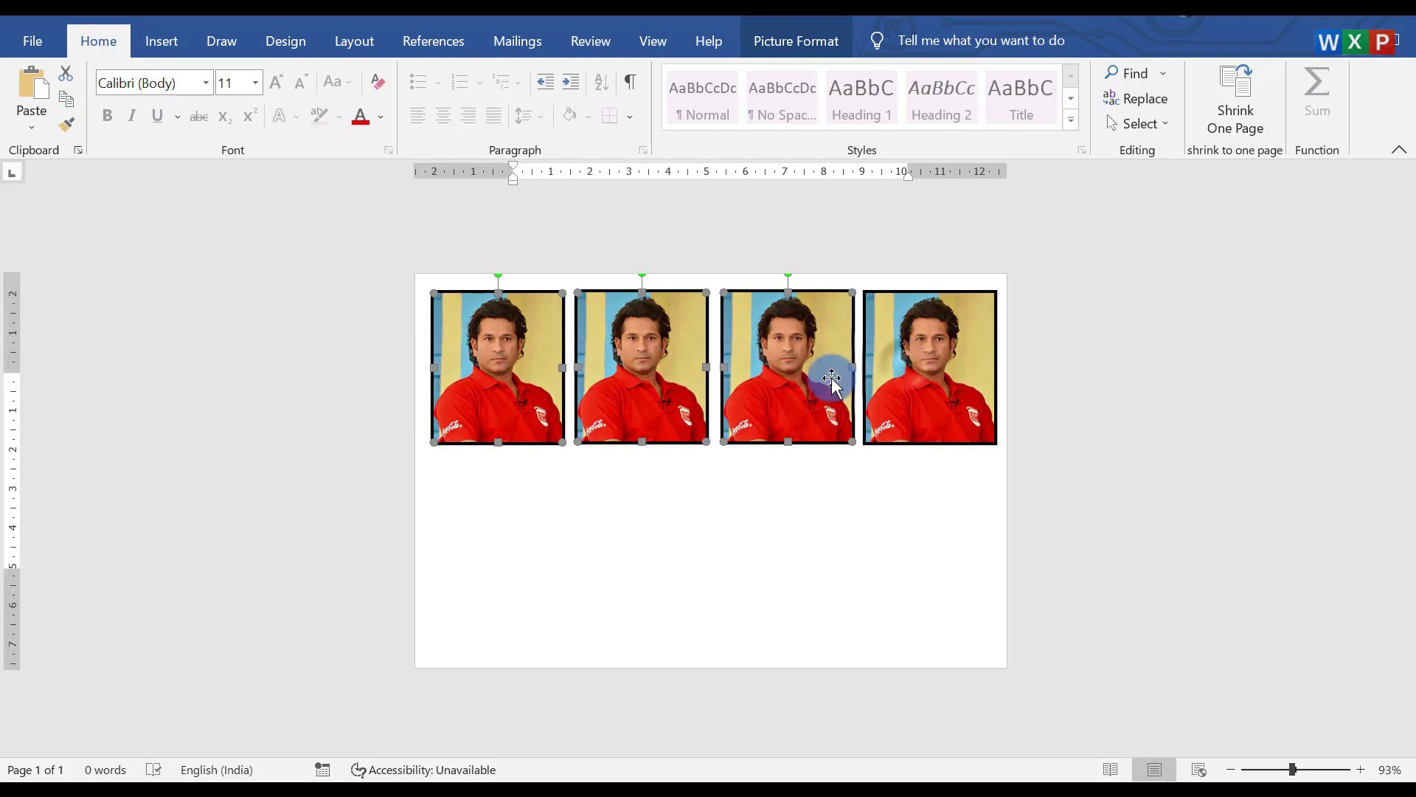
drag(673, 385, 673, 582)
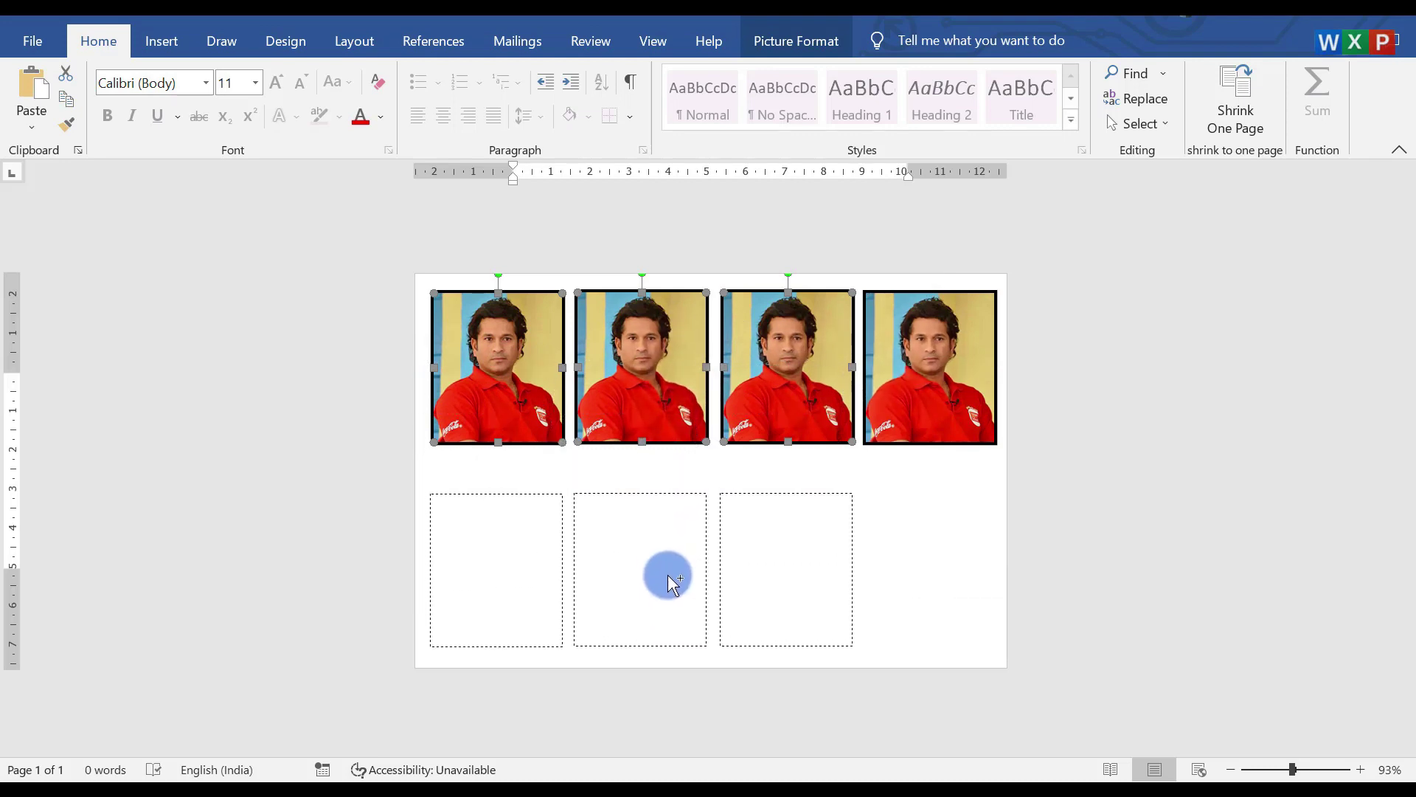
drag(673, 582, 672, 583)
click(916, 374)
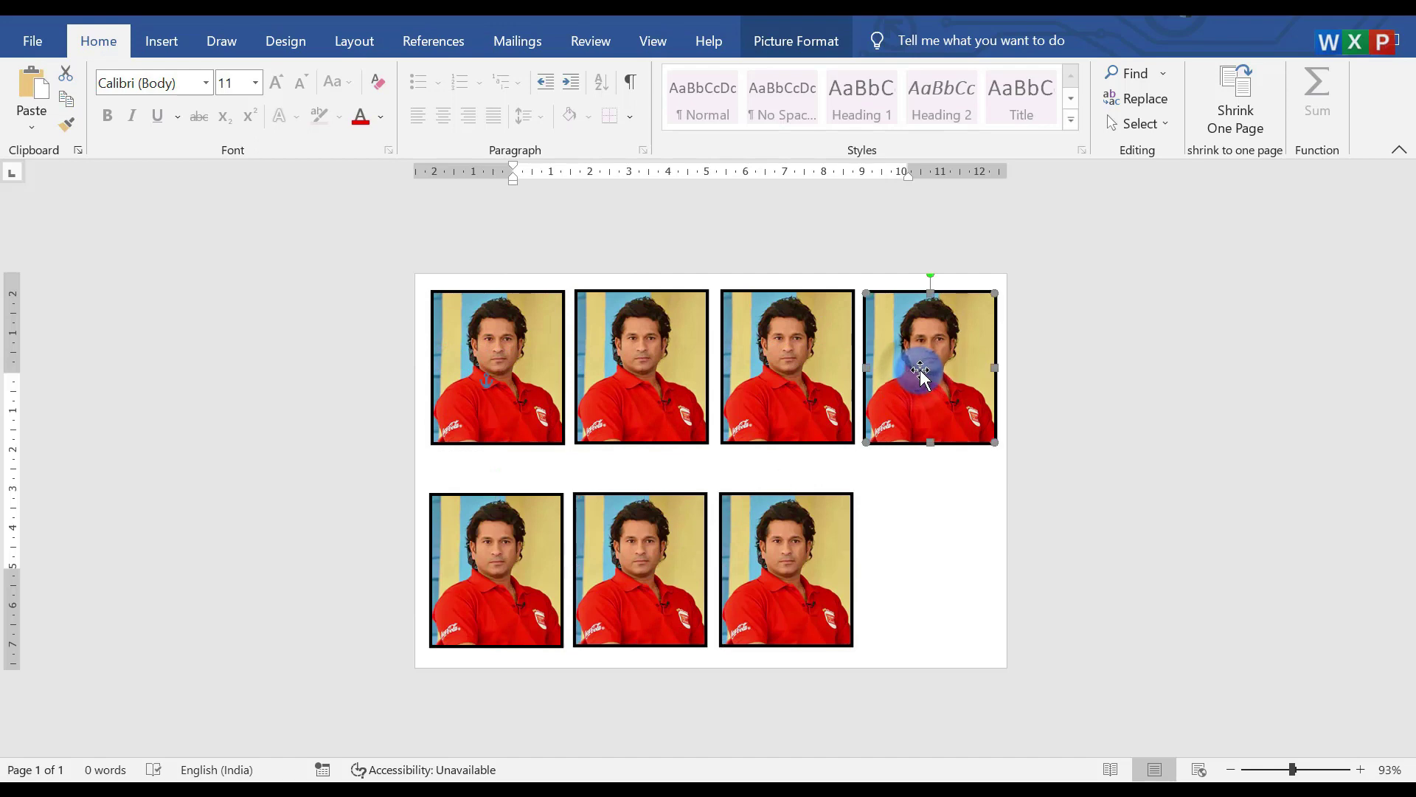
drag(922, 376, 924, 585)
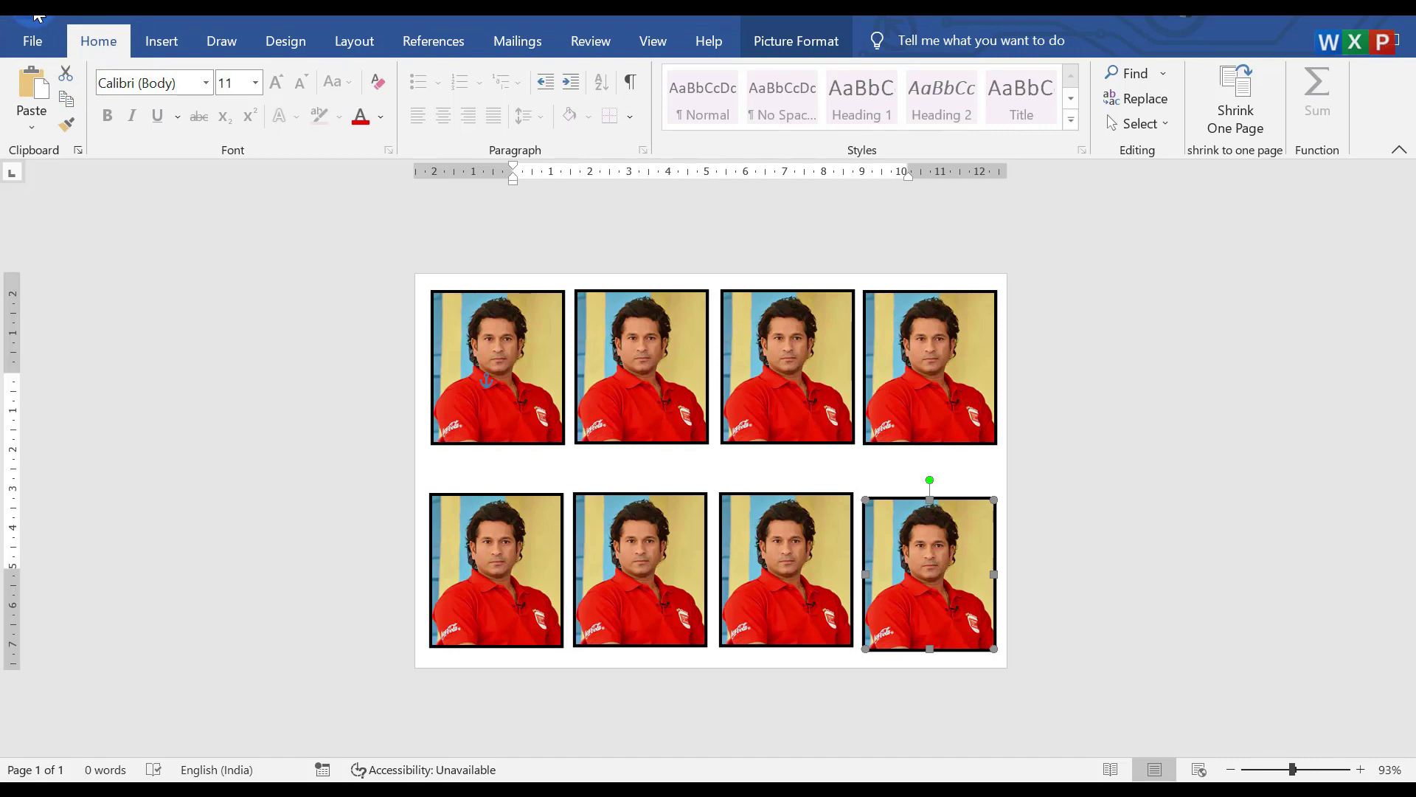
click(29, 41)
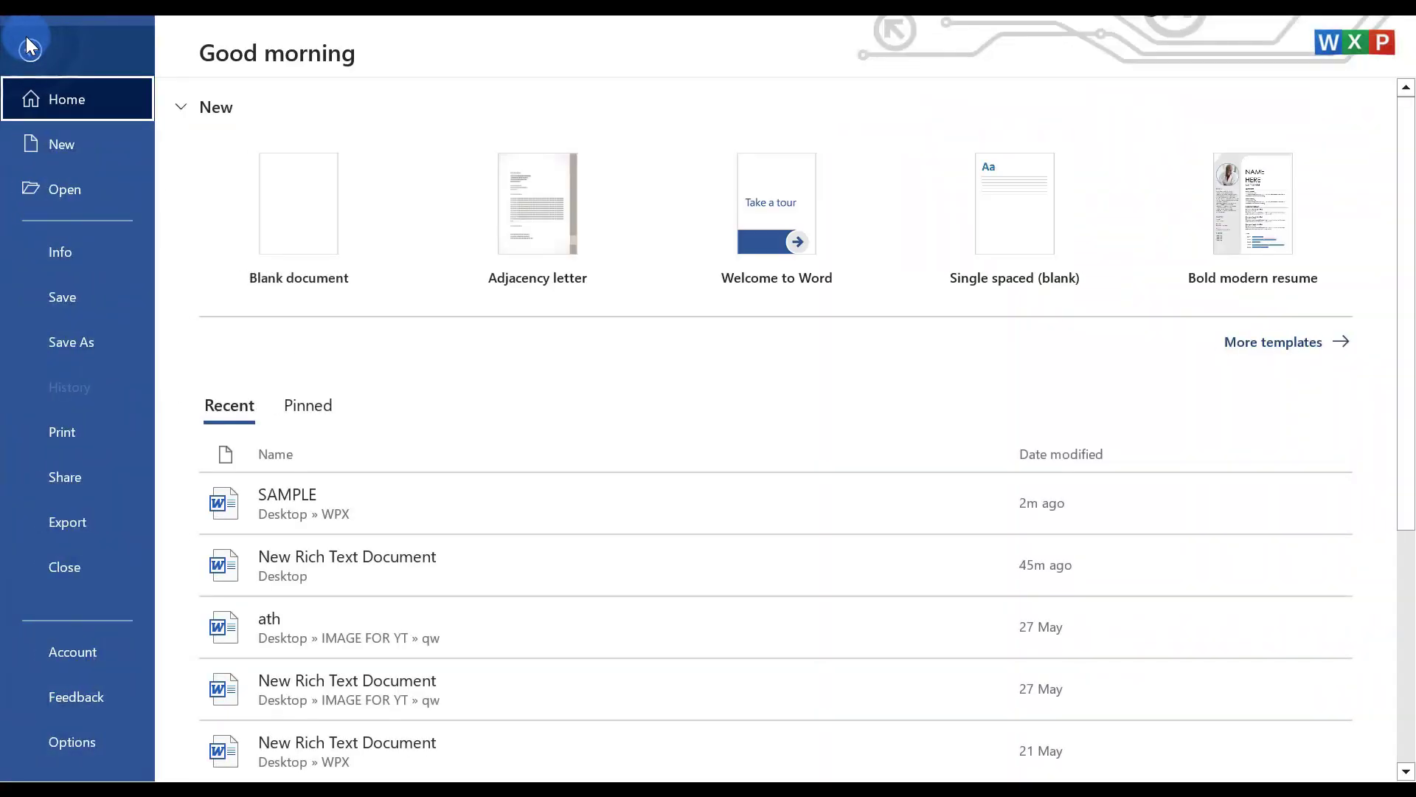
click(80, 436)
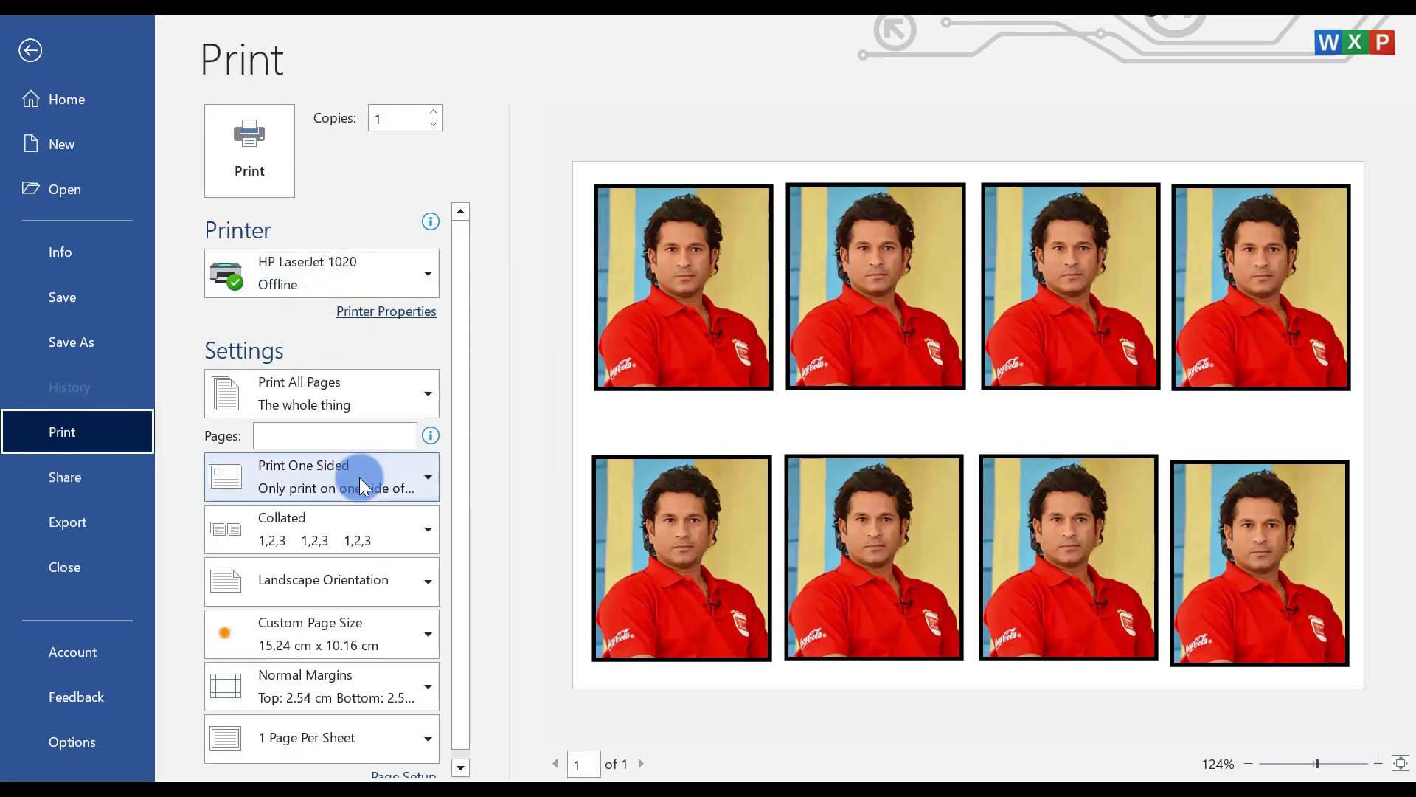
scroll(360, 477, down, 1)
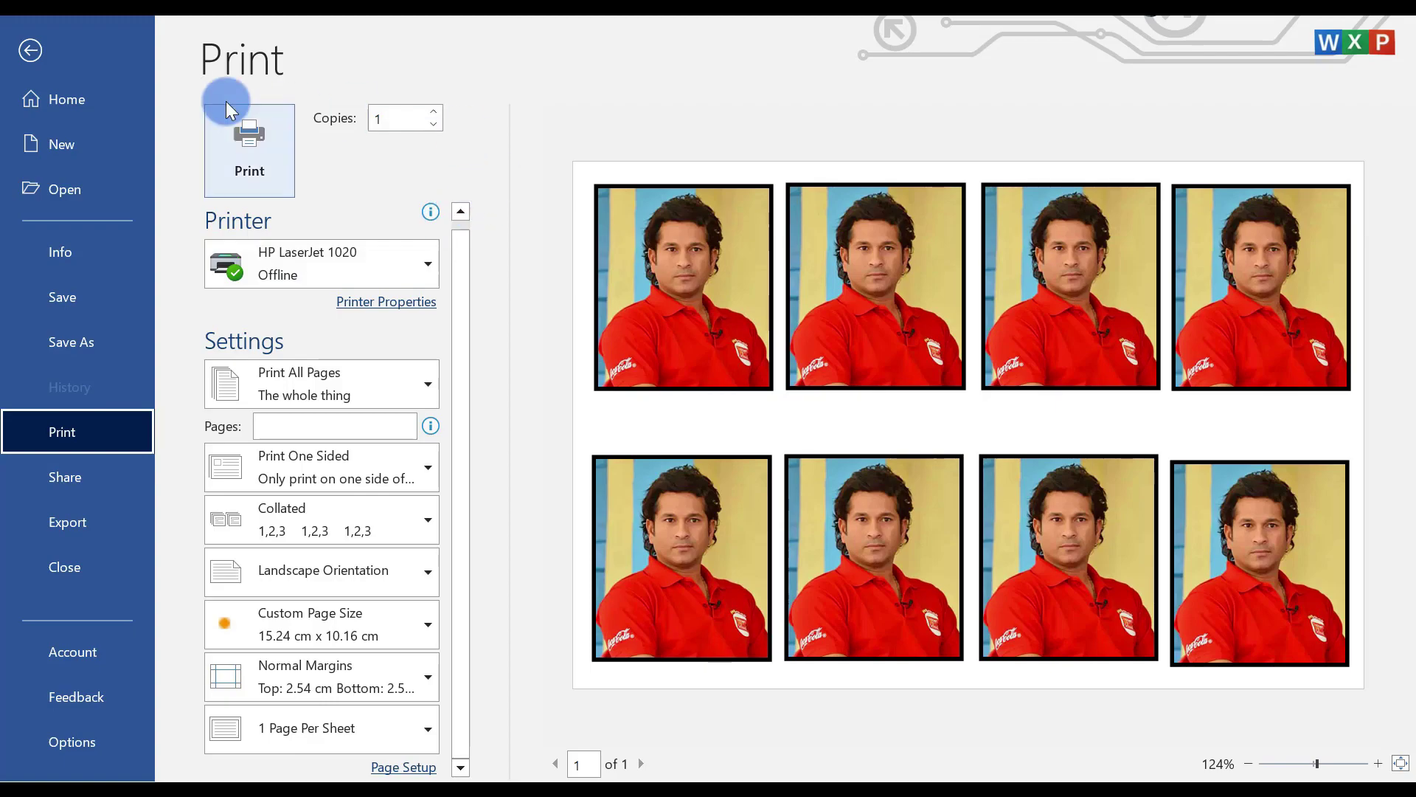
click(41, 49)
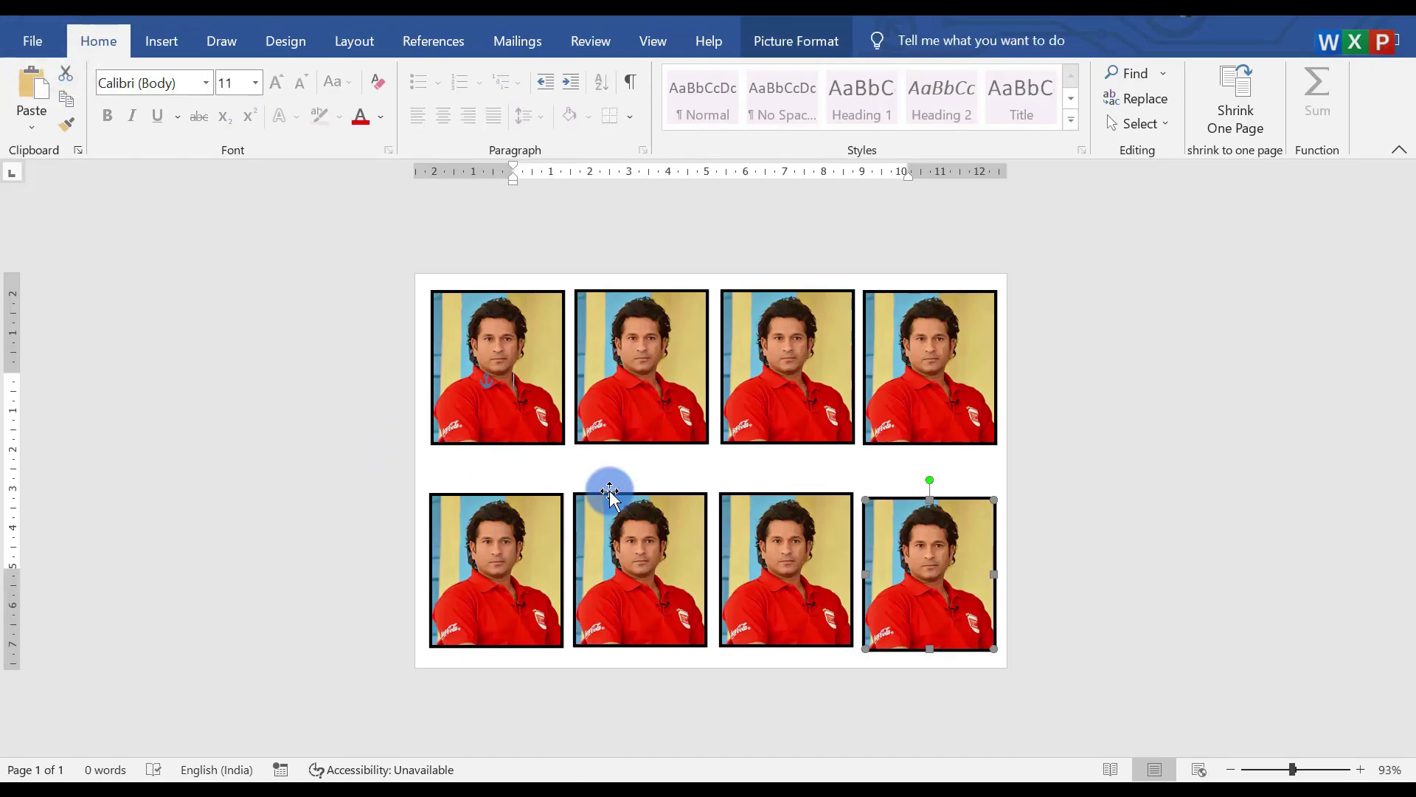